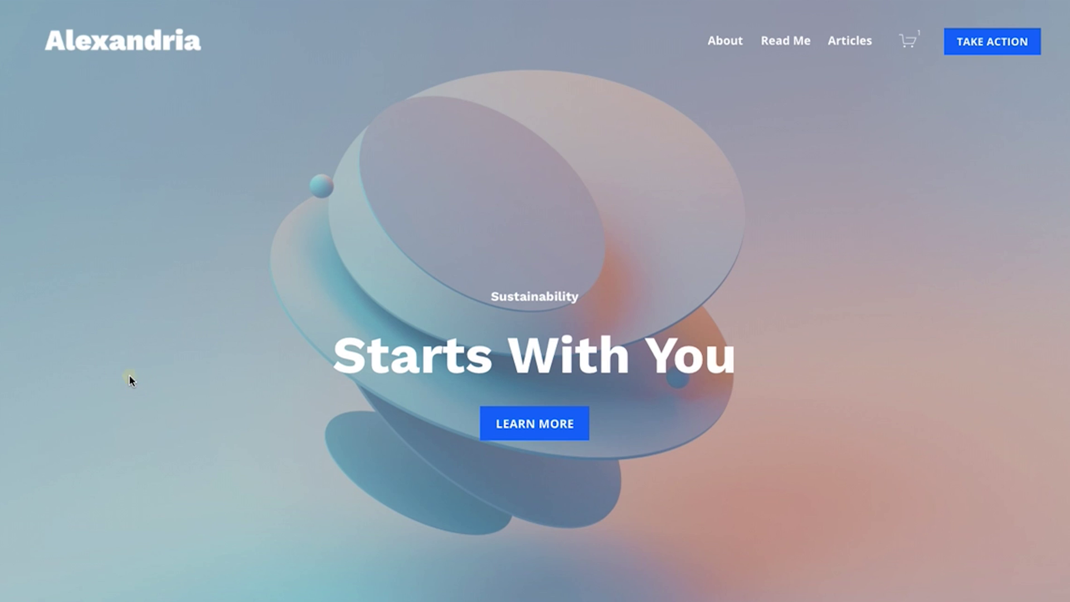
Exit the full-screen preview and open the Jewelery store page from the Not Linked pages.
key(Escape)
click(25, 29)
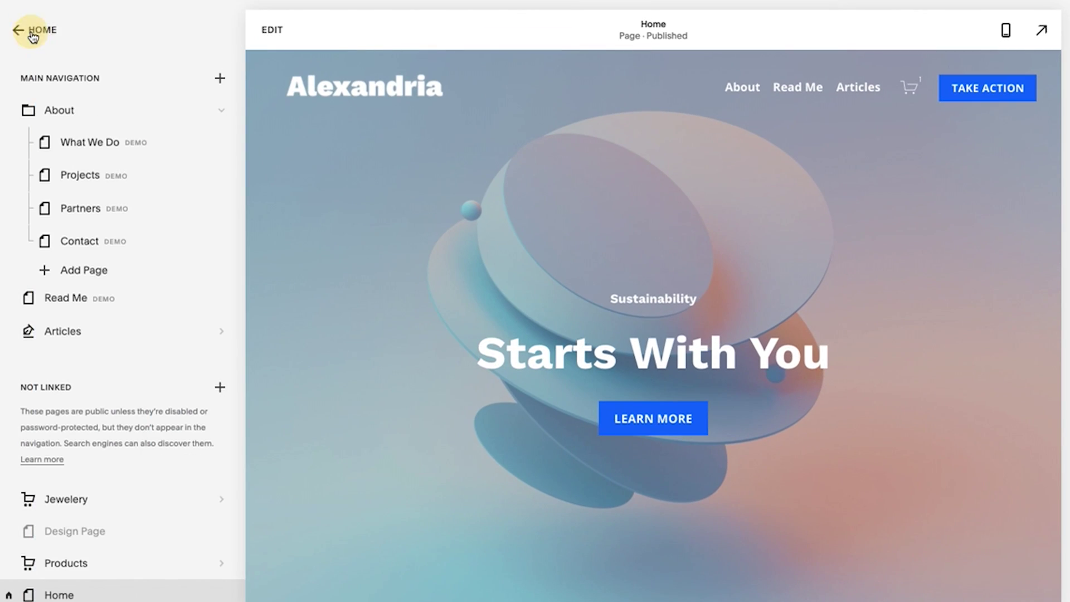
click(44, 127)
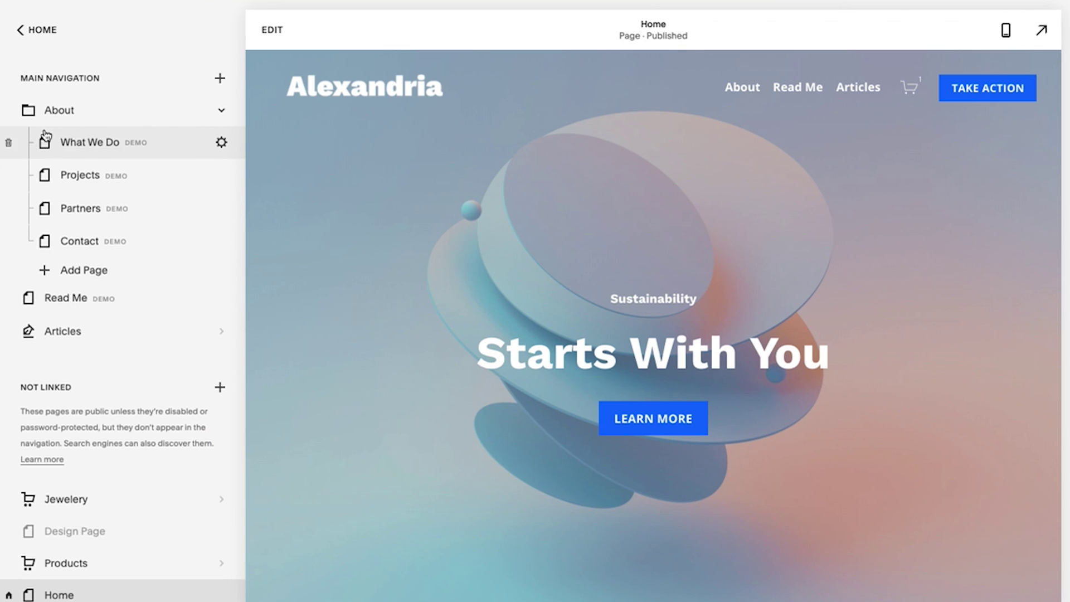
scroll(114, 224, down, 2)
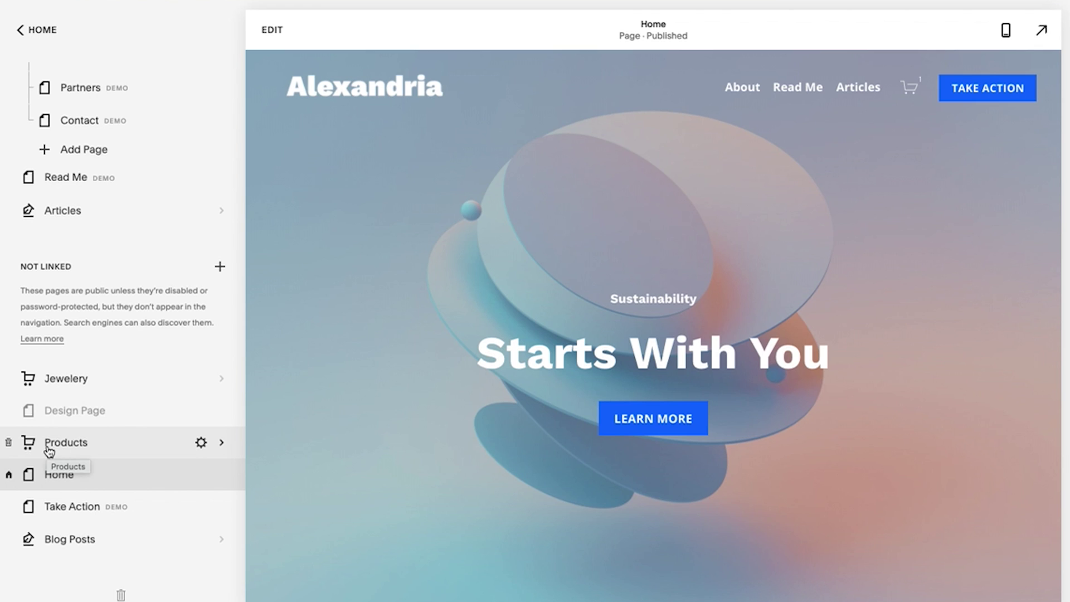
click(75, 379)
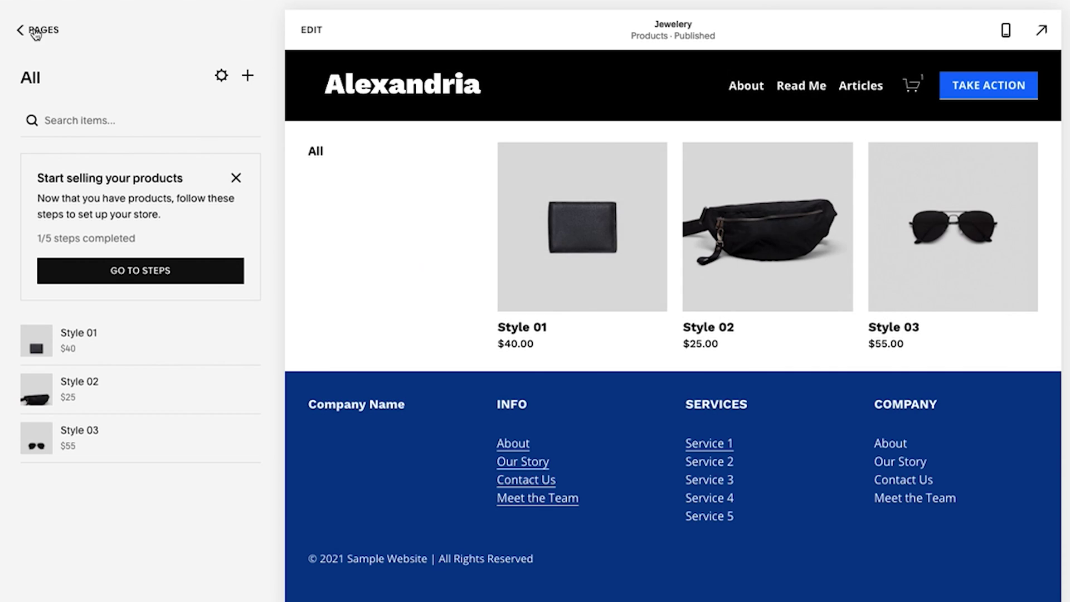
View the Products store's All items list, then return to the Pages list.
click(34, 29)
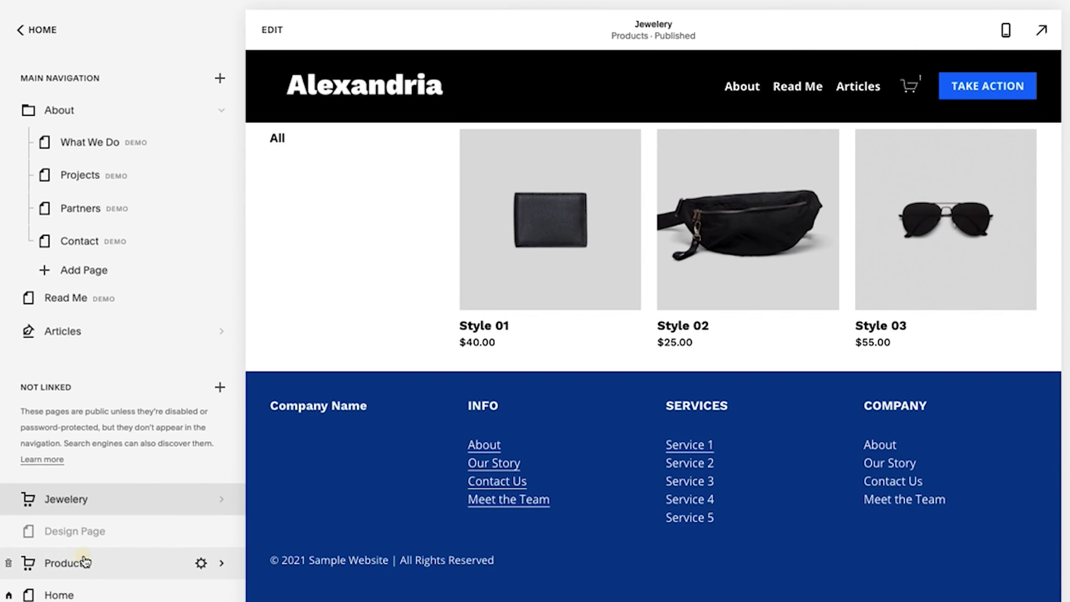
click(84, 561)
click(86, 118)
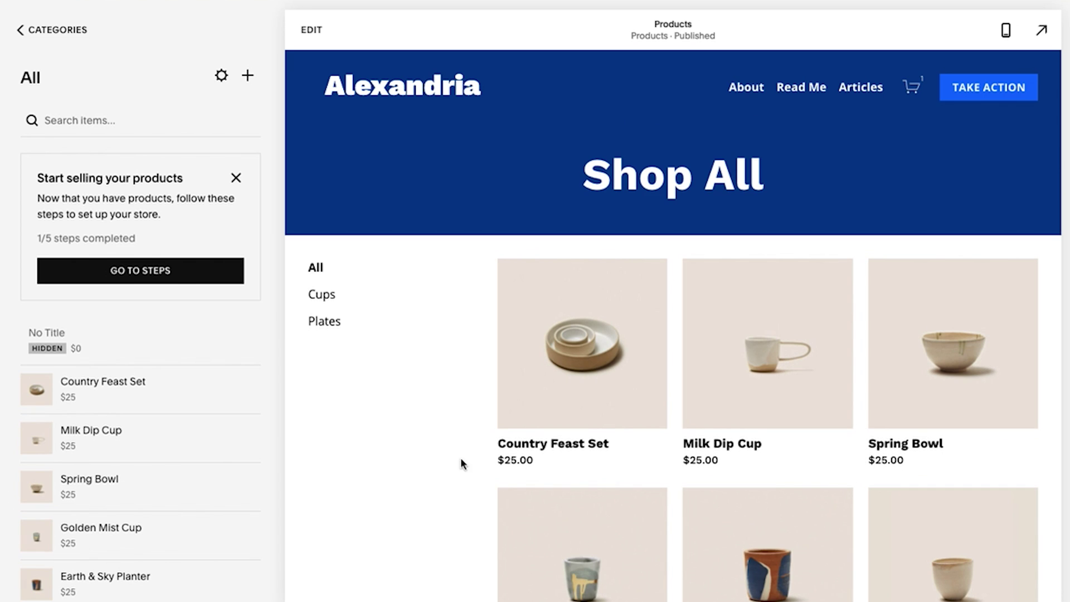
click(33, 29)
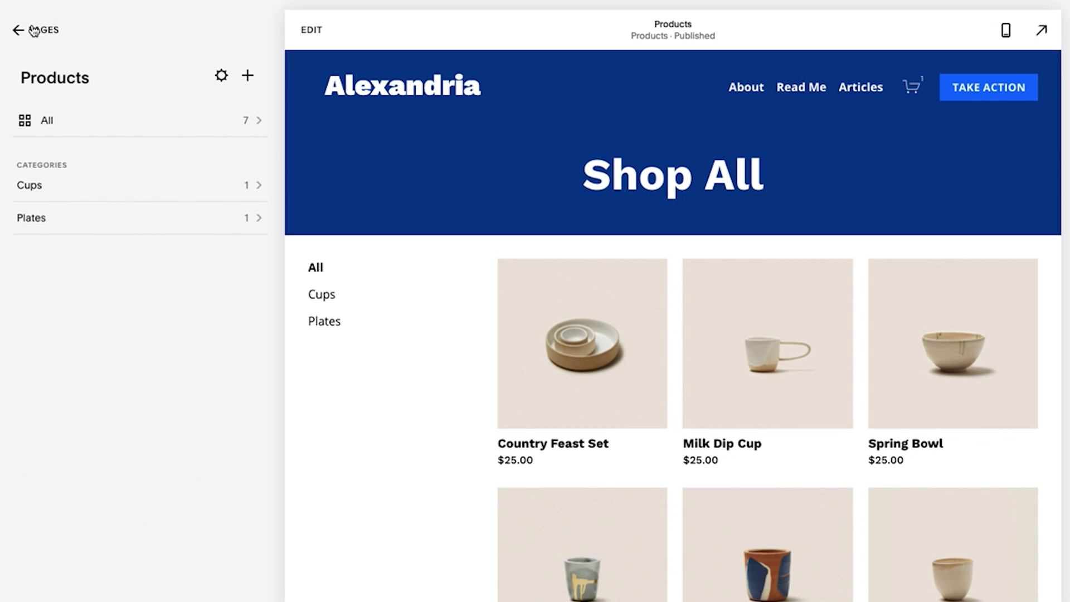
click(33, 30)
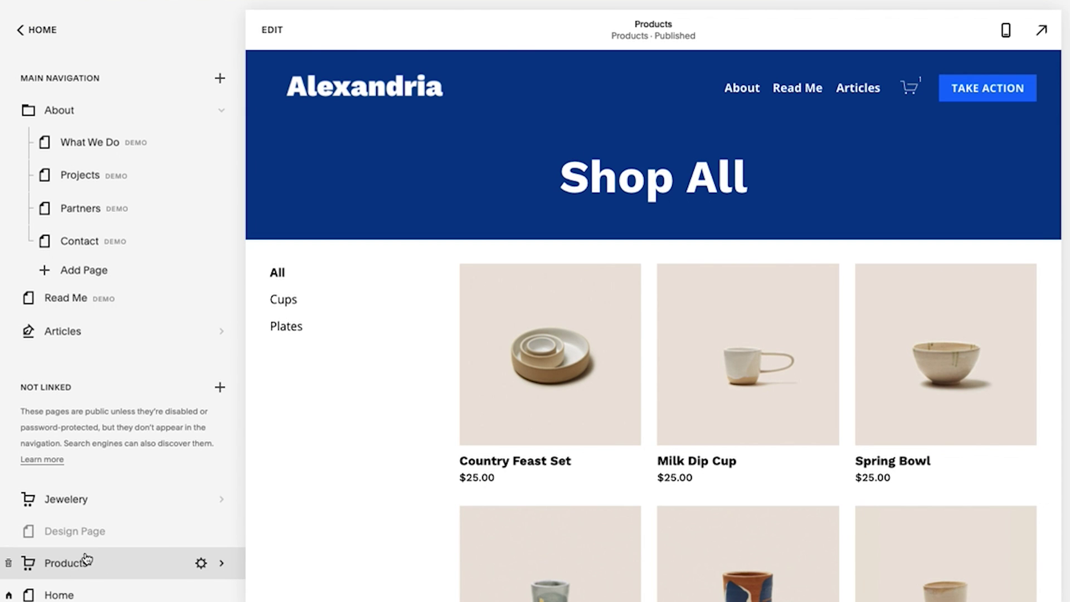
In the Jewelery product list, reorder the items so Style 03 sits between Style 01 and Style 02.
click(71, 500)
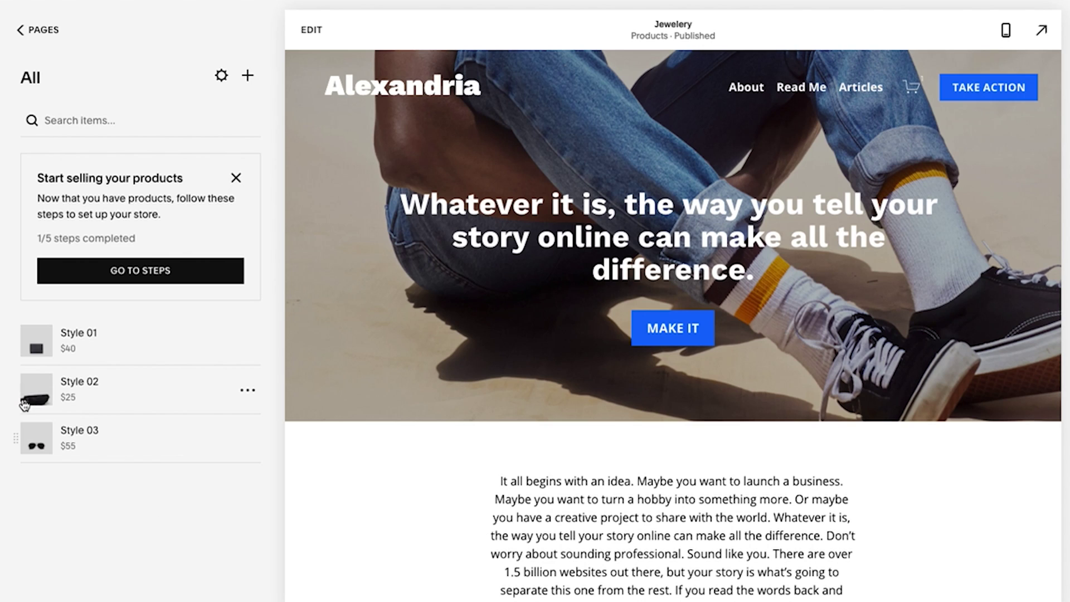
mouse_move(14, 394)
mouse_down()
mouse_move(22, 407)
mouse_move(20, 386)
mouse_move(19, 411)
mouse_move(15, 390)
mouse_up()
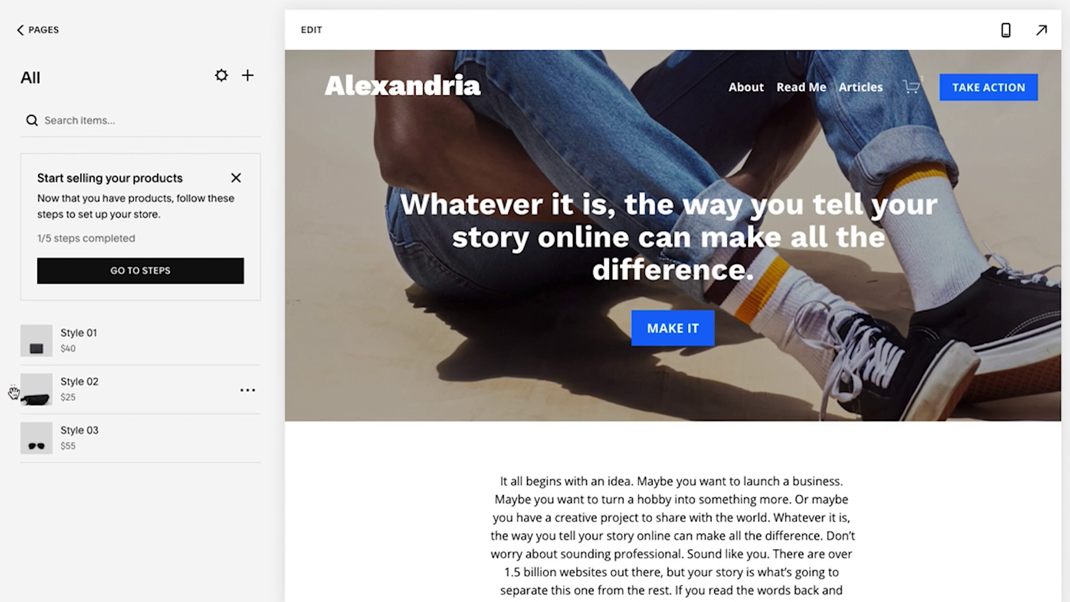
click(15, 433)
drag(15, 433, 13, 390)
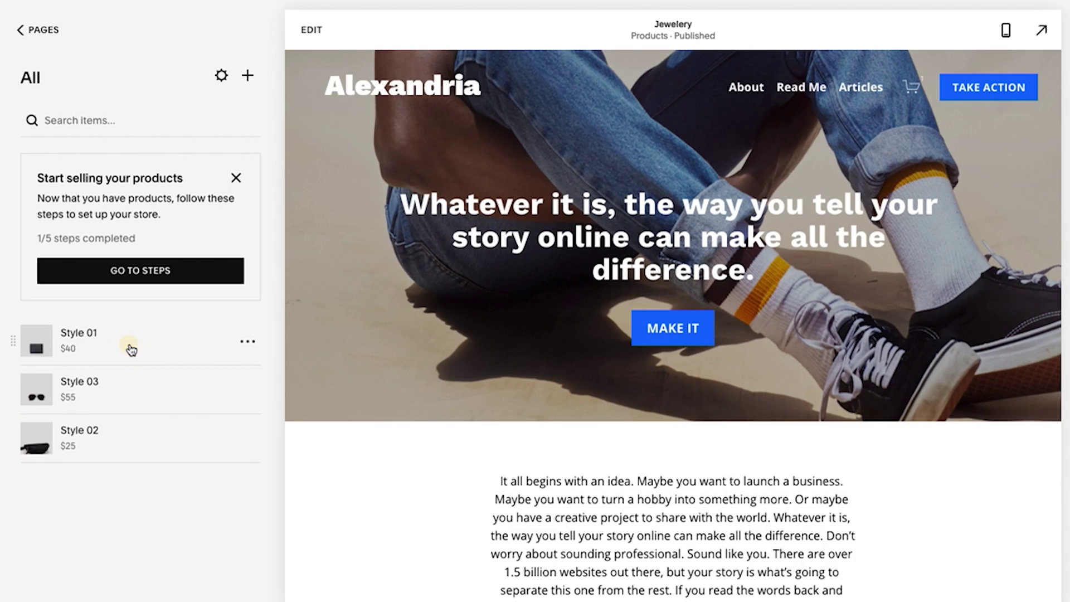
Move Style 01 and Style 03 into the Products store.
click(128, 348)
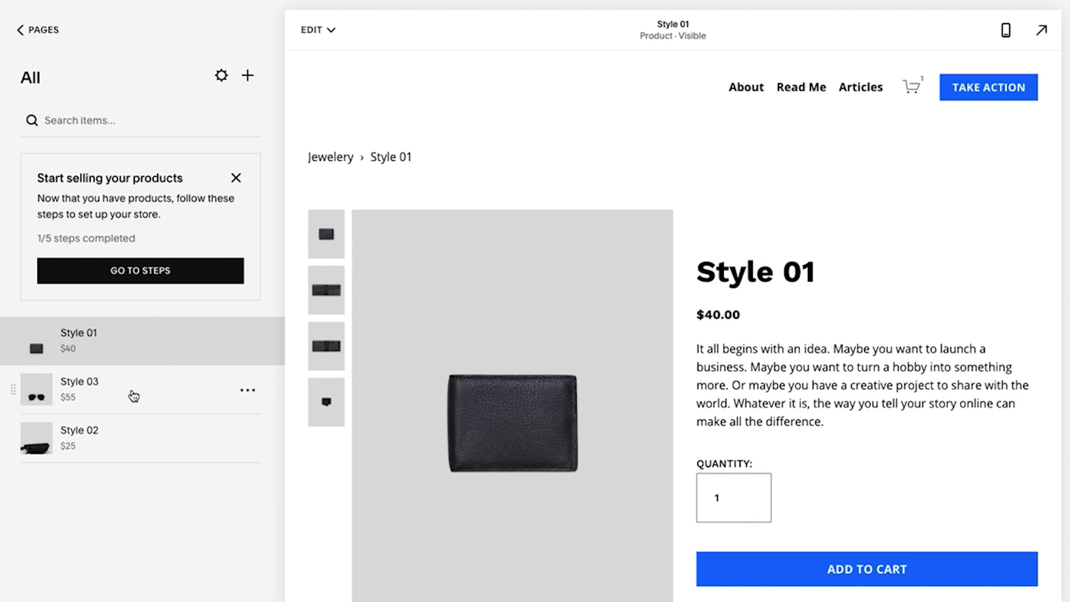
shift+click(135, 395)
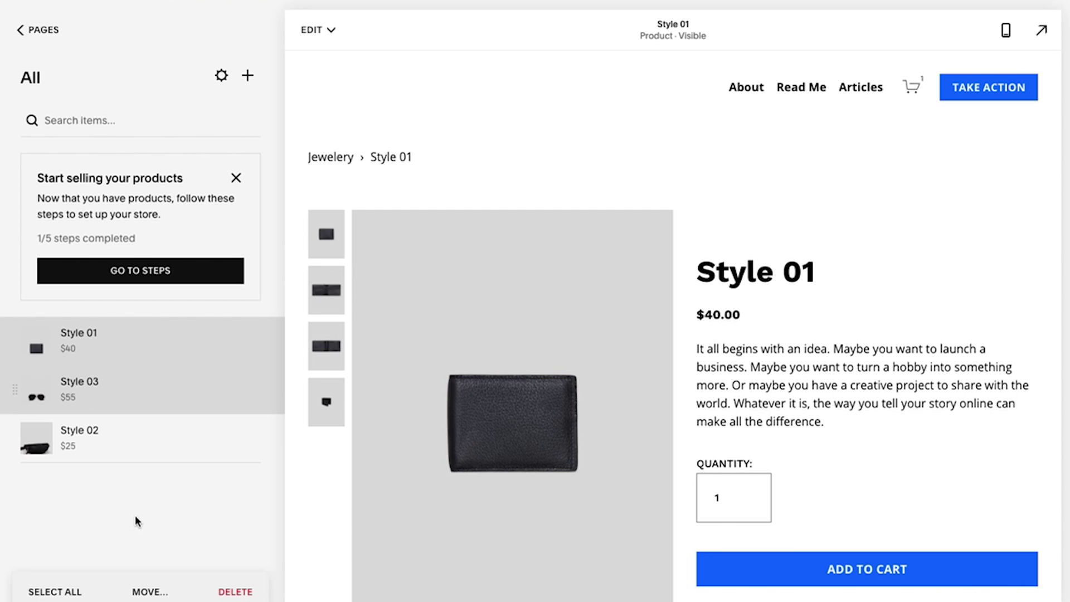
click(149, 591)
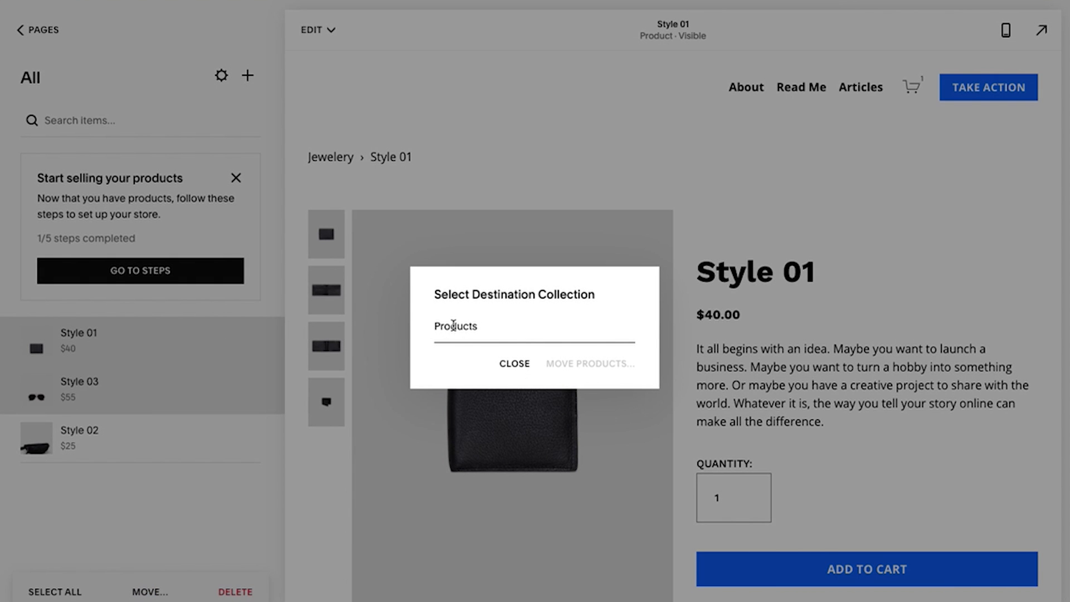
click(449, 328)
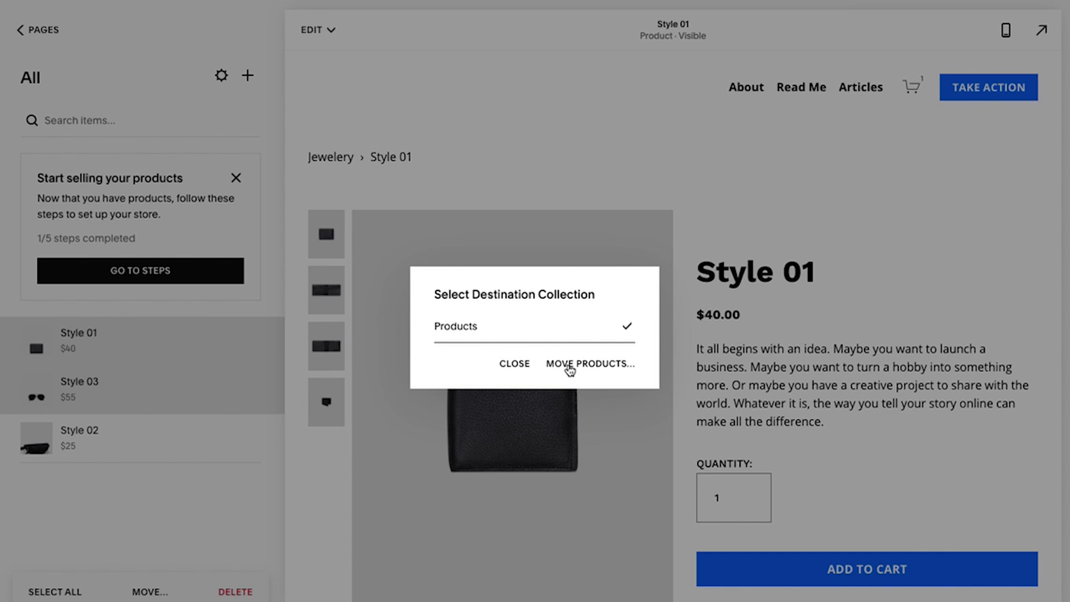
click(608, 366)
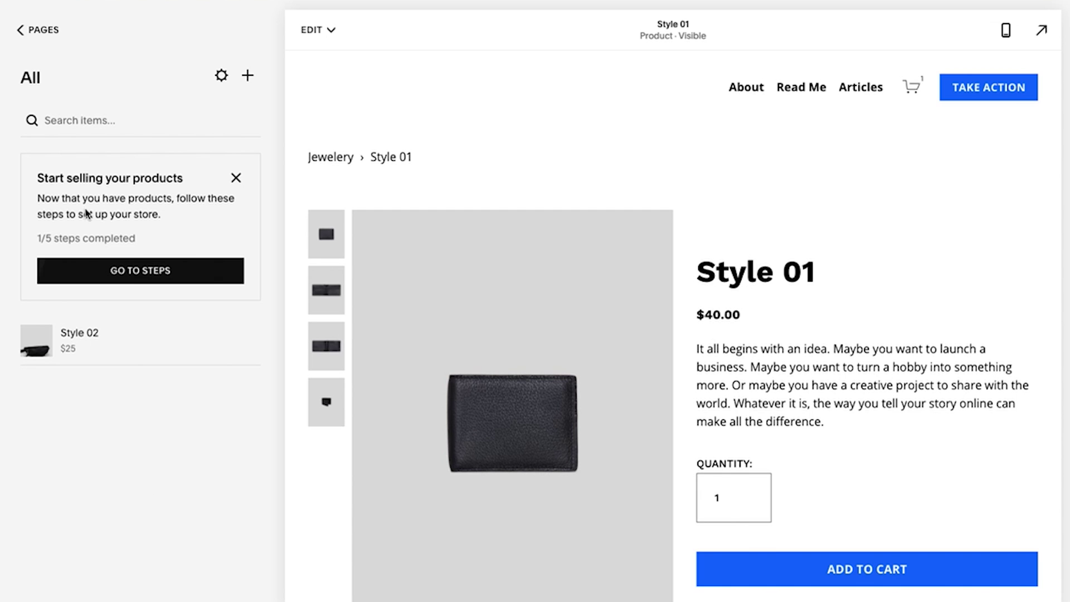
click(25, 30)
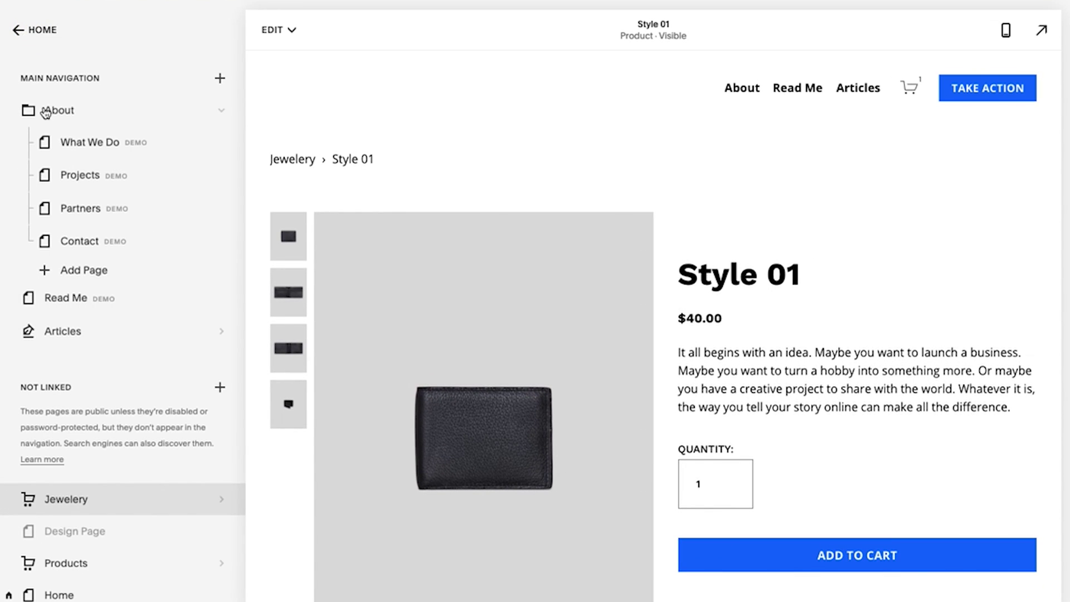
Browse the Products store's All items, confirming Style 01 ($40) and Style 03 ($55) appear.
scroll(95, 394, down, 3)
click(76, 411)
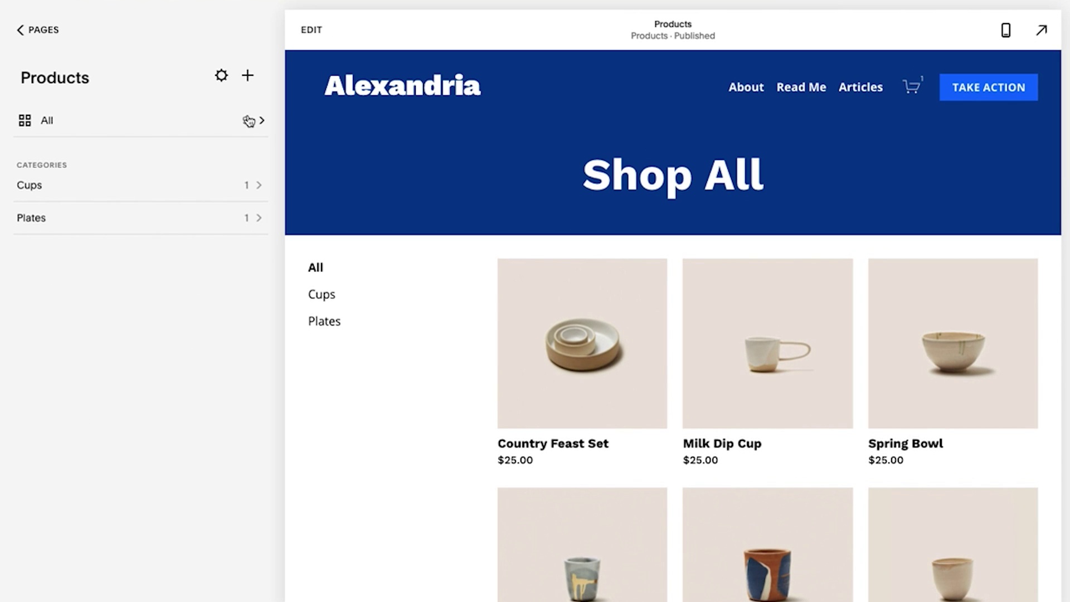
click(206, 120)
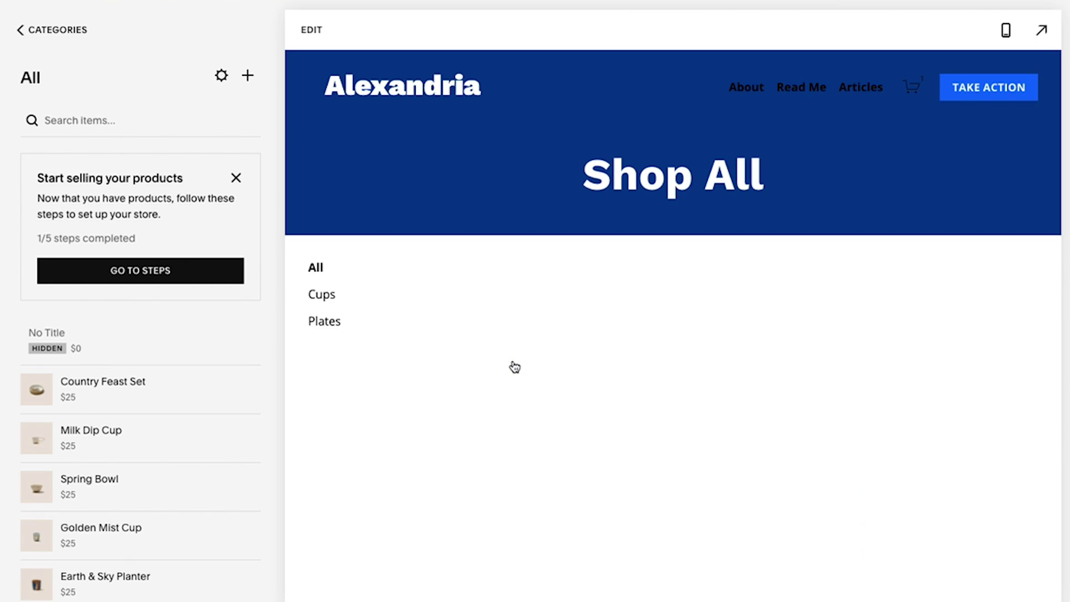
scroll(610, 418, down, 8)
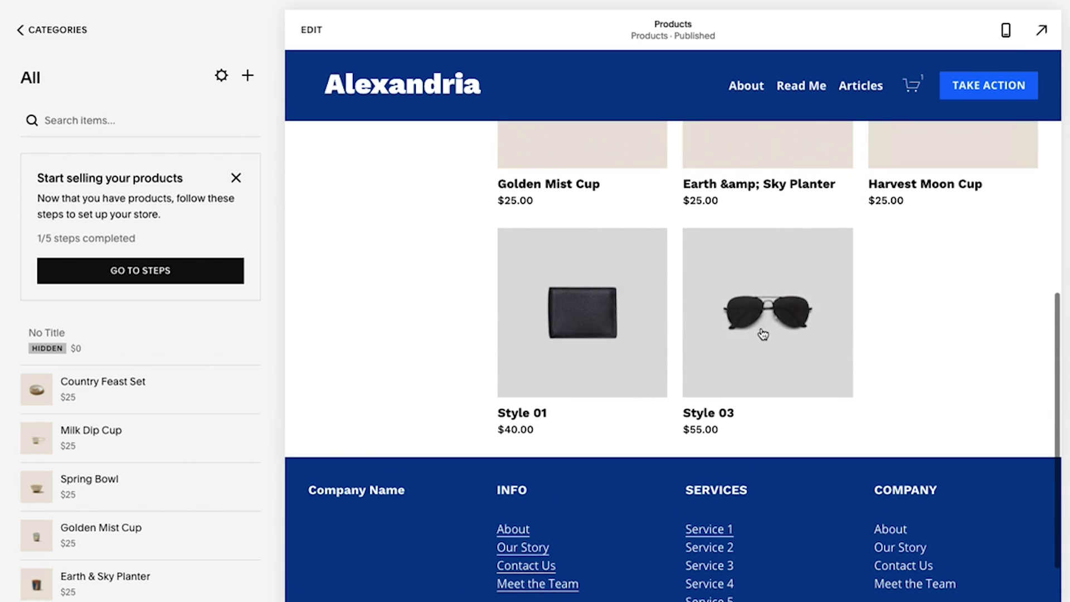
click(145, 390)
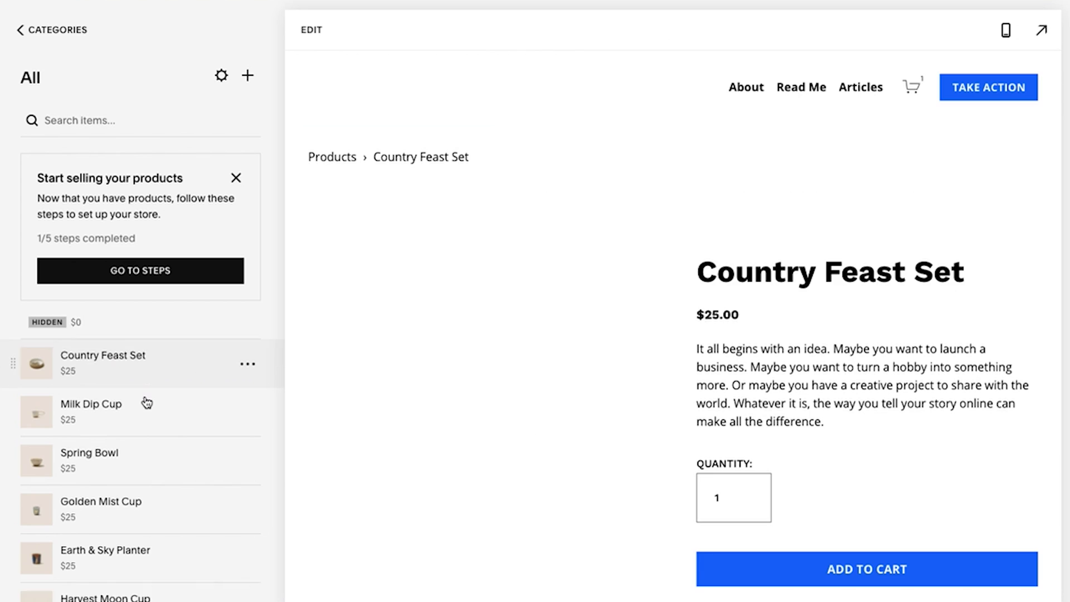
scroll(146, 403, down, 2)
shift+click(132, 412)
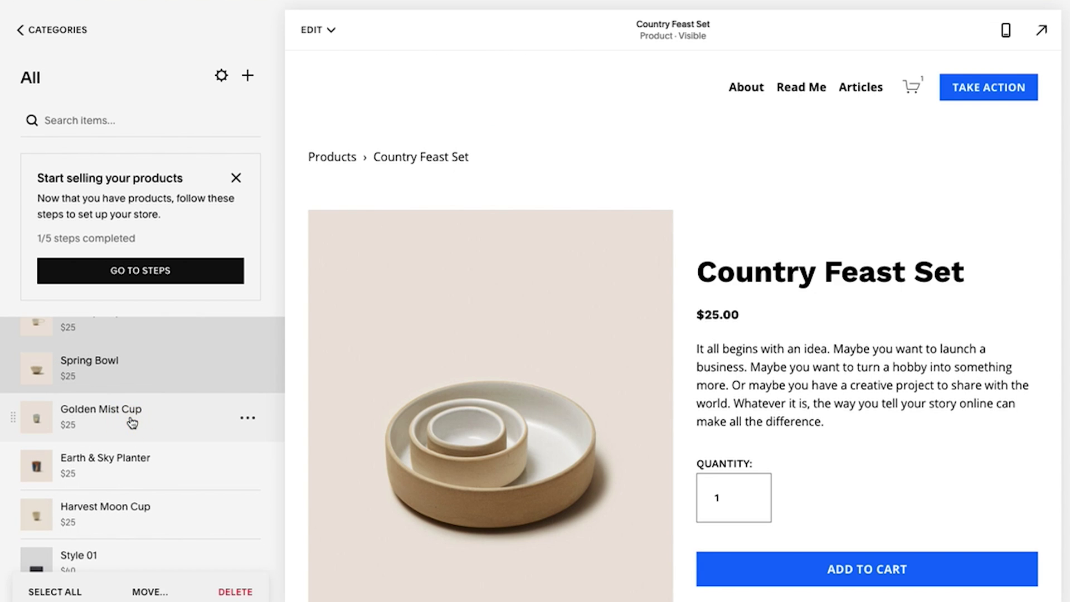
scroll(131, 467, down, 1)
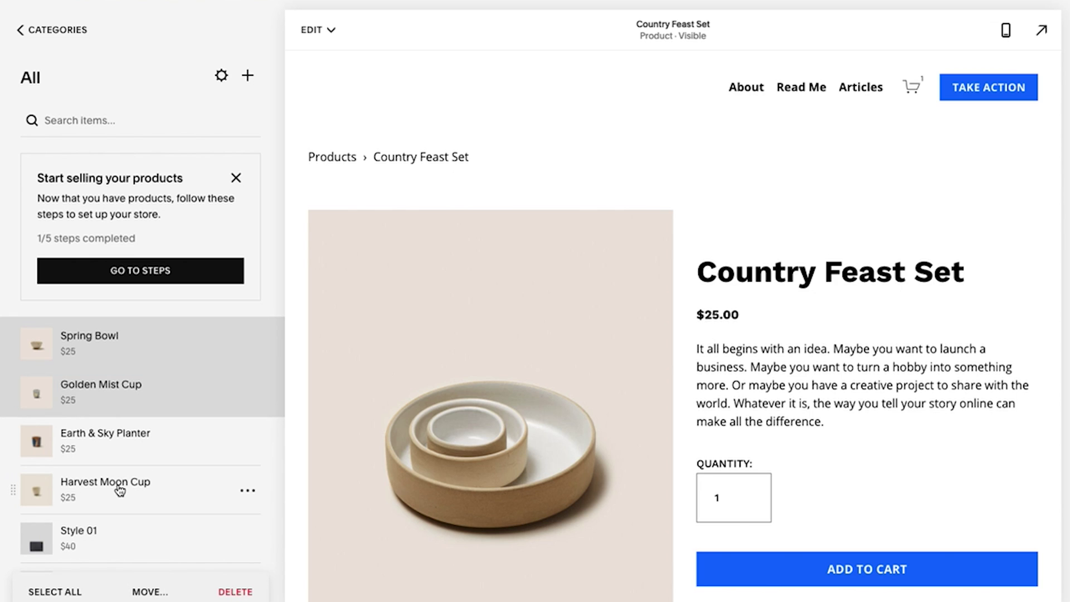
click(48, 30)
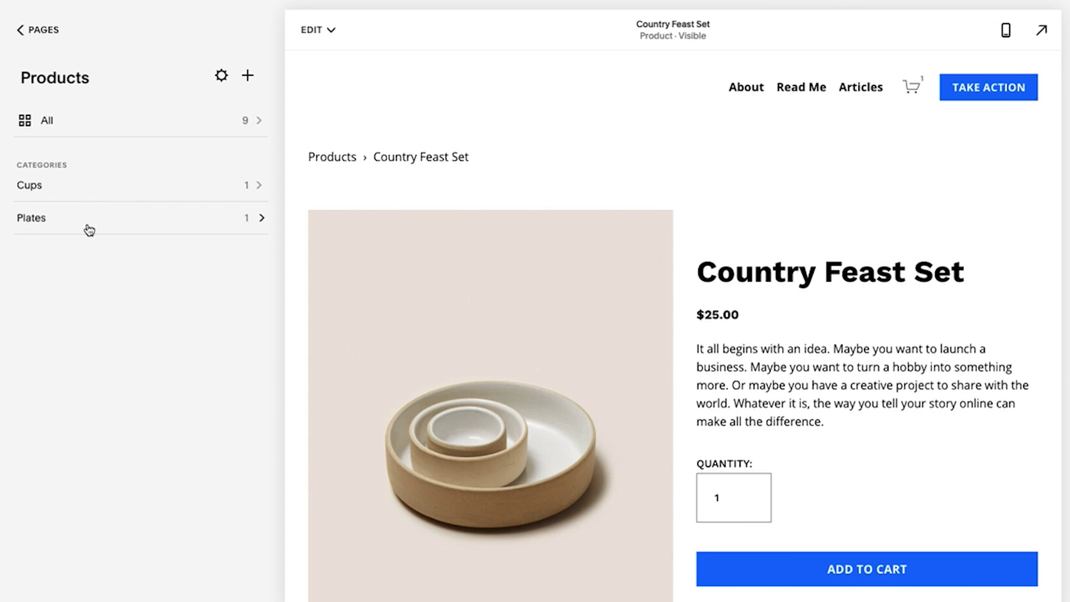
click(48, 121)
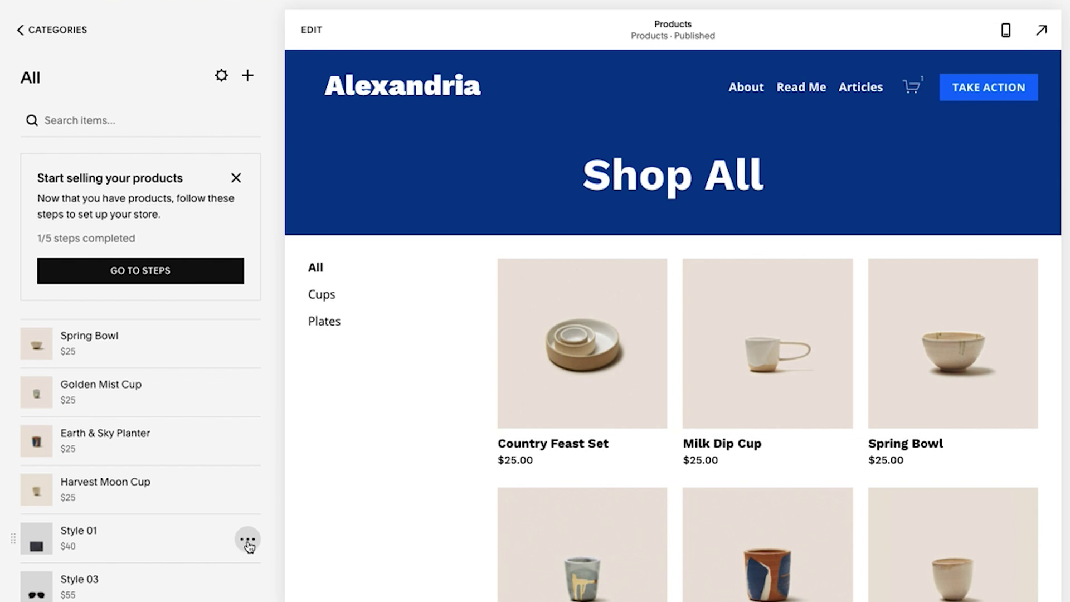
Edit Style 01, create and assign a new 'Jewelry' category, and save the product.
click(248, 541)
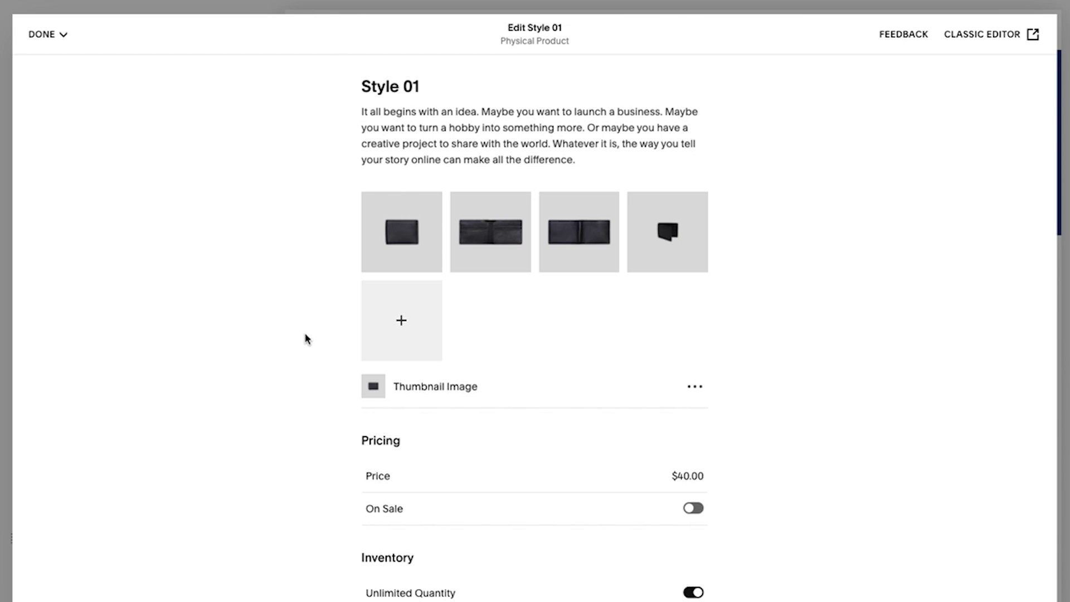
scroll(306, 339, down, 4)
scroll(306, 339, down, 6)
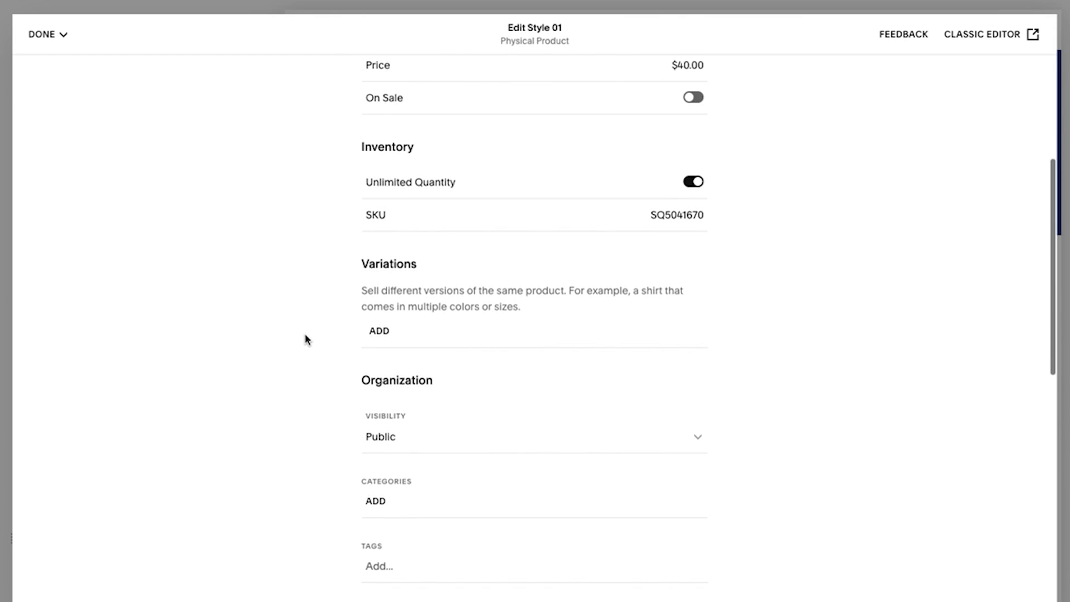
scroll(306, 339, down, 2)
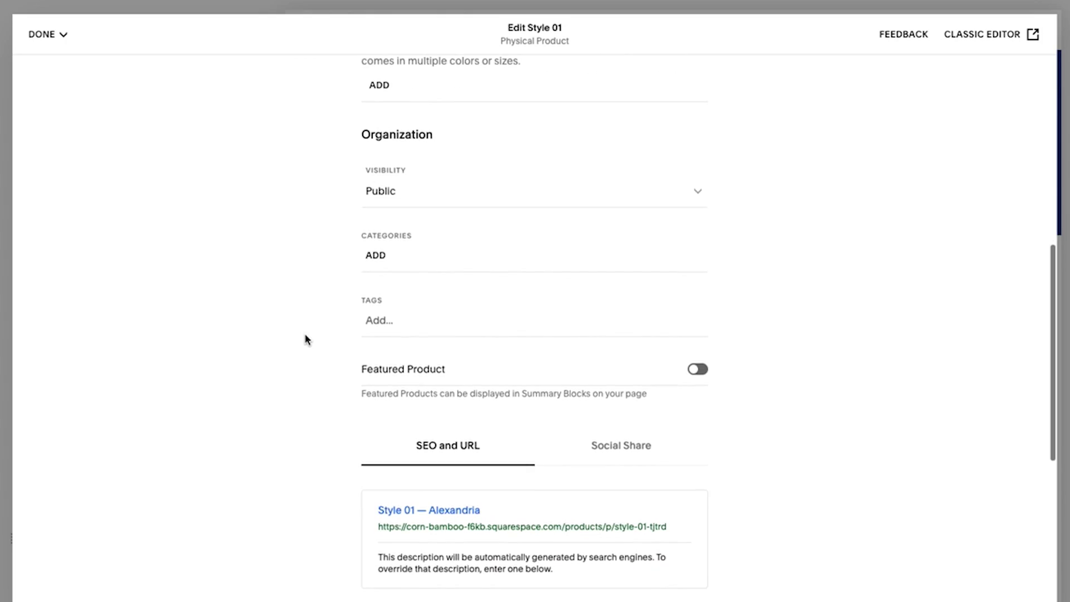
click(375, 258)
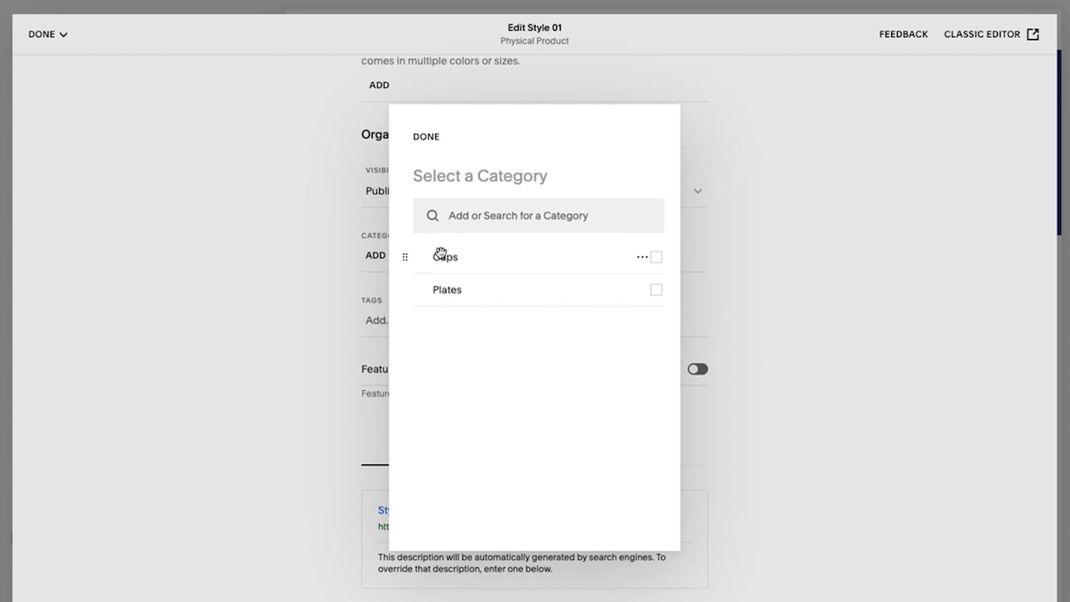
click(456, 219)
text(J)
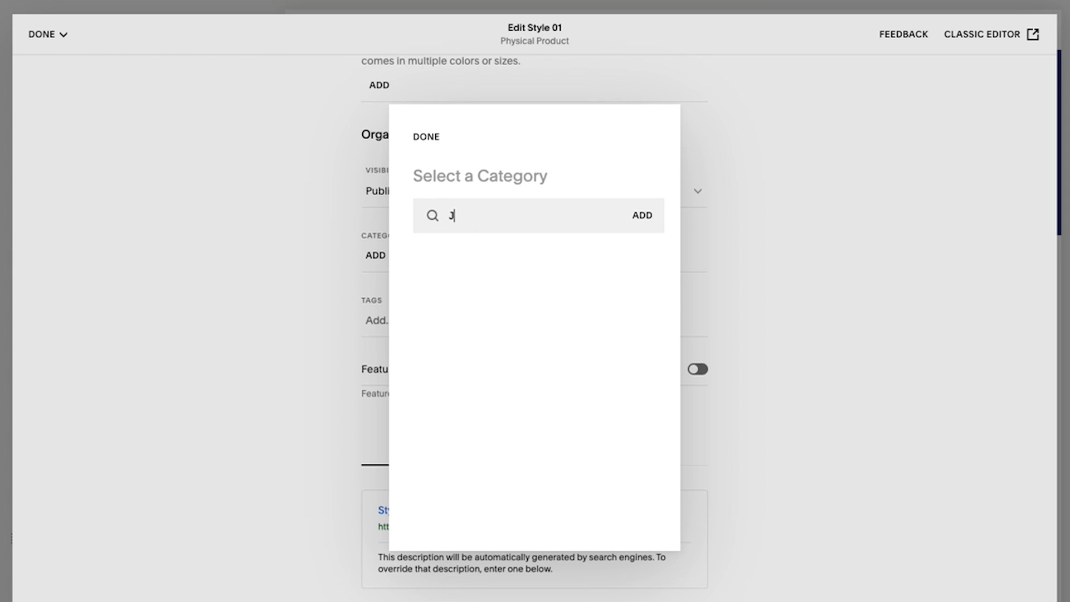
text(ewelry)
click(642, 218)
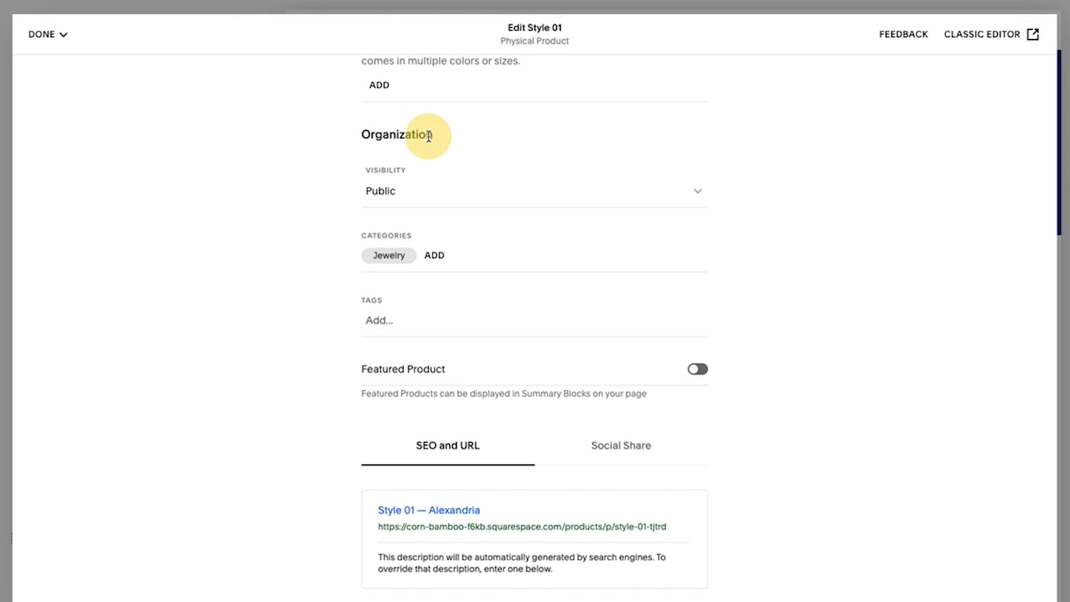
click(41, 29)
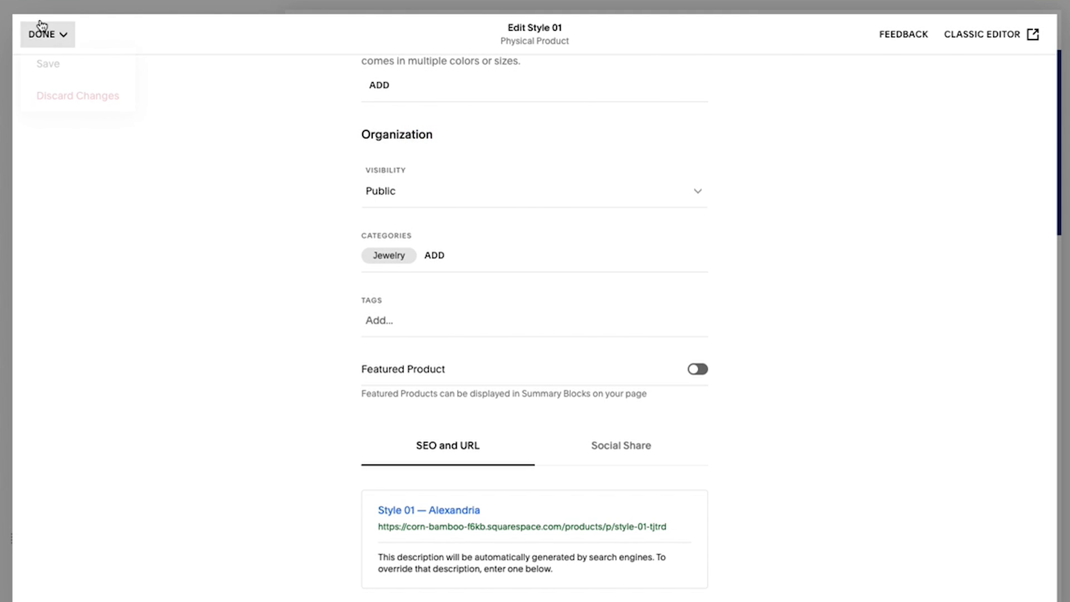
click(45, 67)
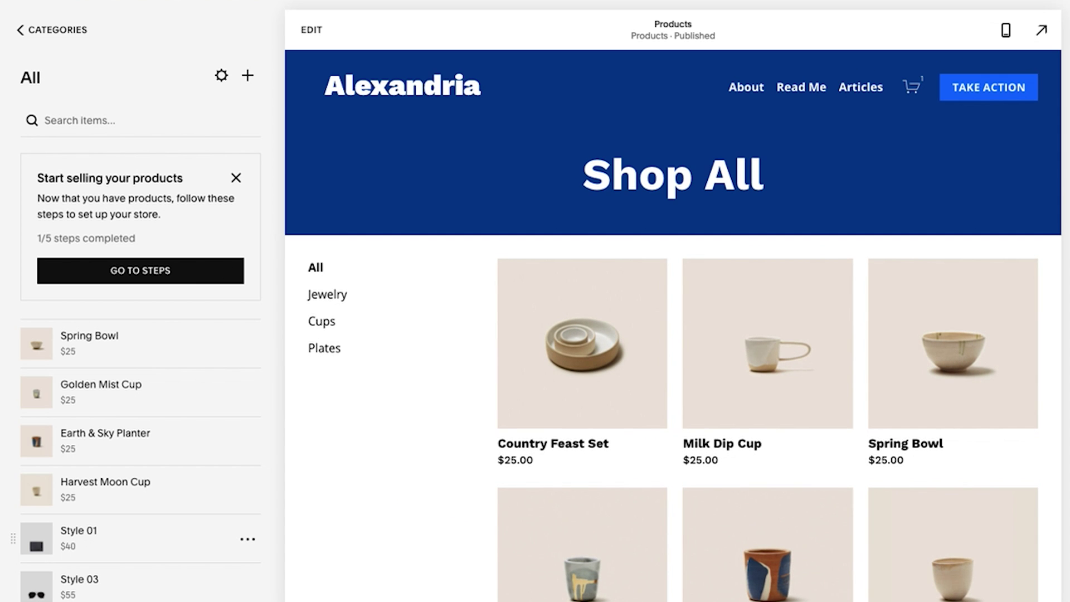
Filter the shop preview to the Jewelry category and expand it to full screen.
click(59, 30)
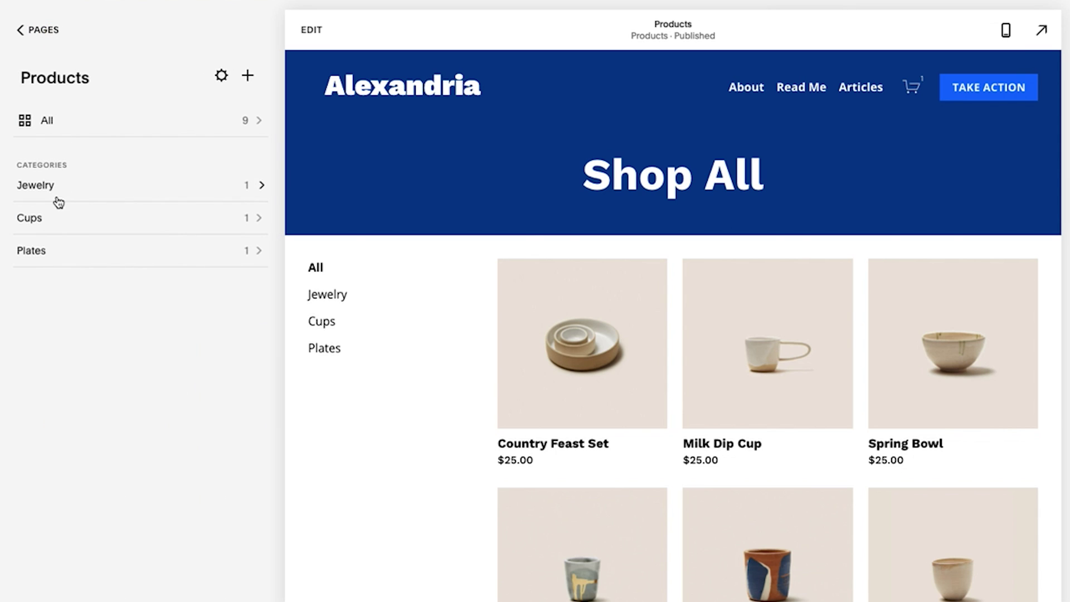
click(334, 297)
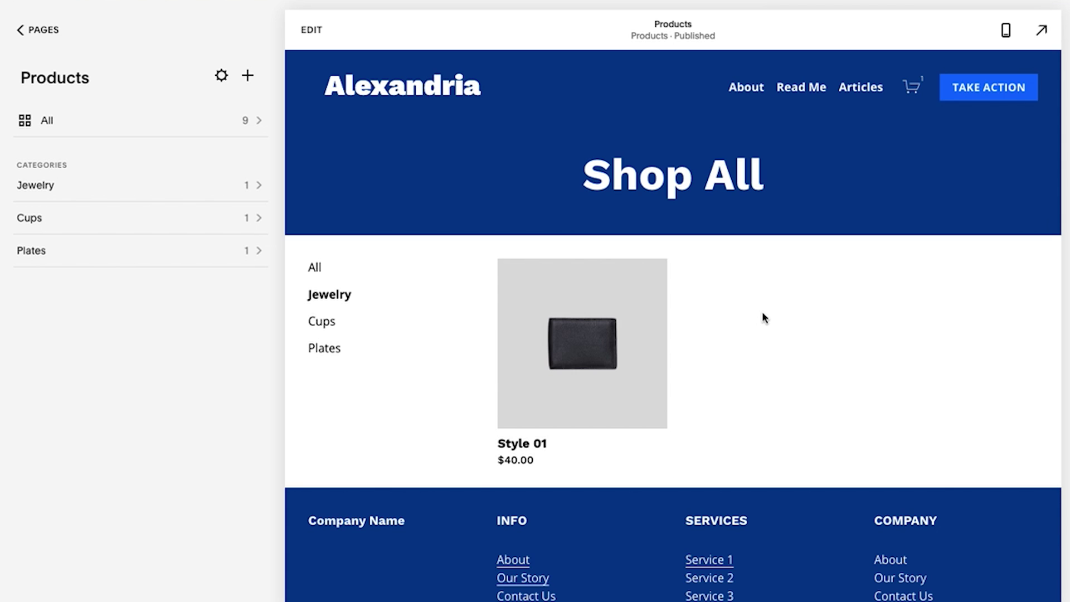
click(1042, 30)
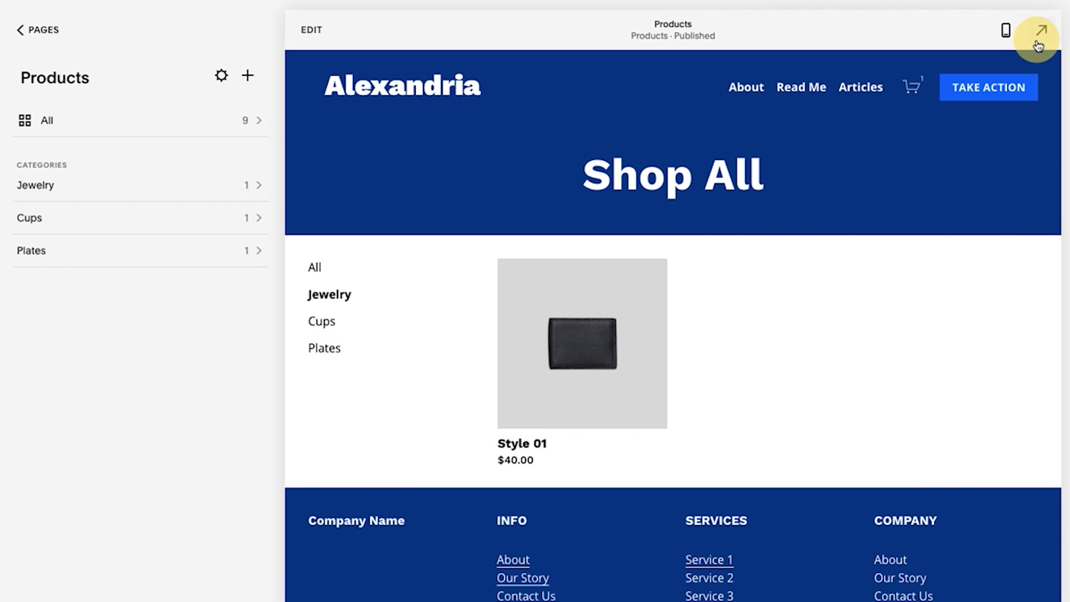
Copy the 'products/jewelry' path from the address bar and return to the editor's Pages list.
mouse_move(286, 3)
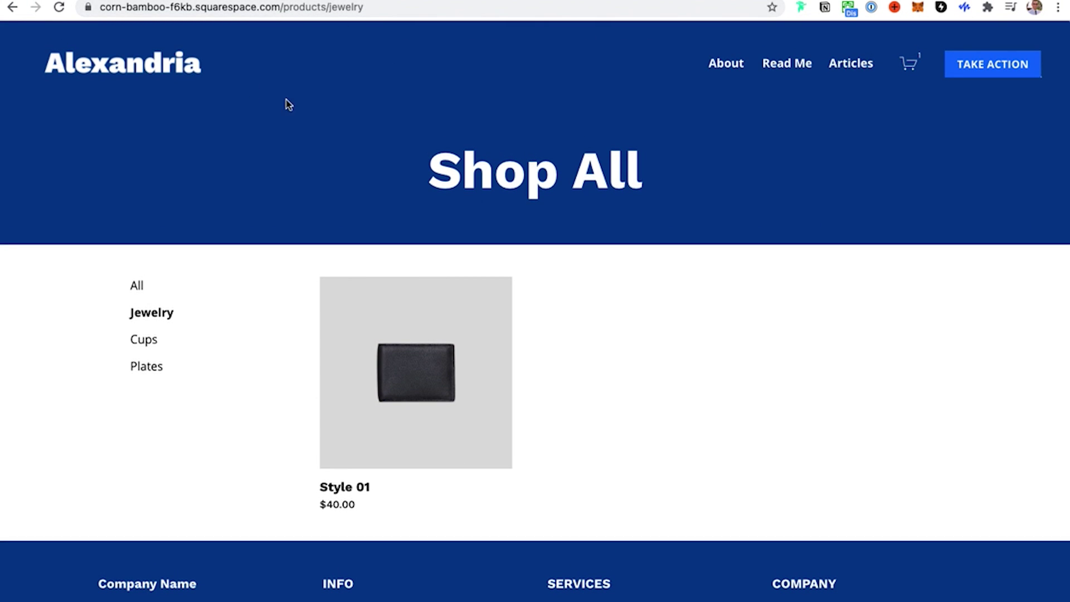
drag(378, 10, 283, 8)
key(ctrl+c)
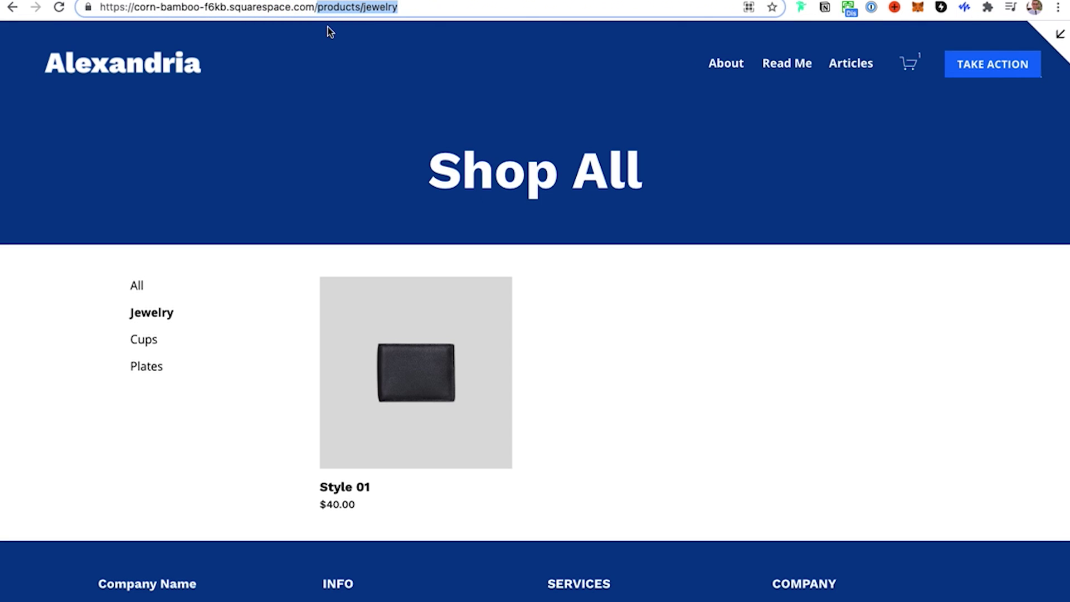
mouse_move(743, 67)
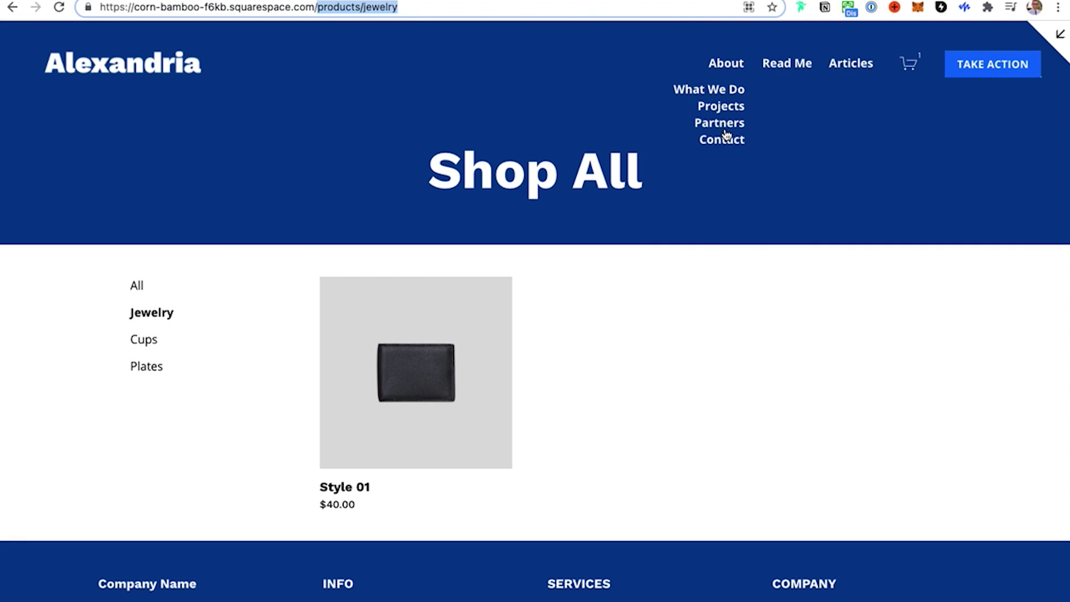
click(133, 126)
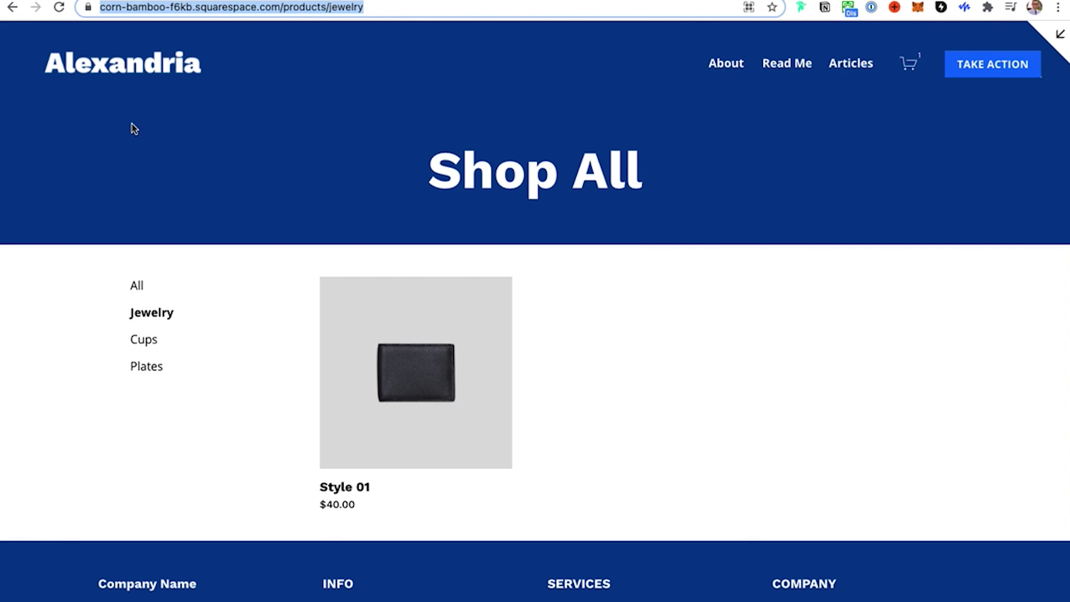
key(Escape)
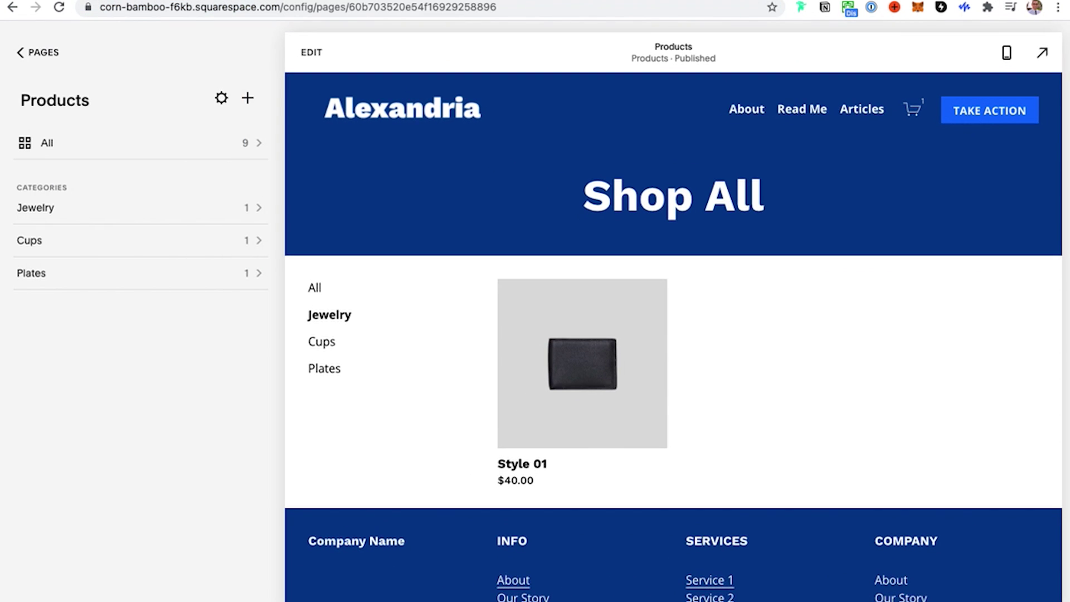
click(38, 52)
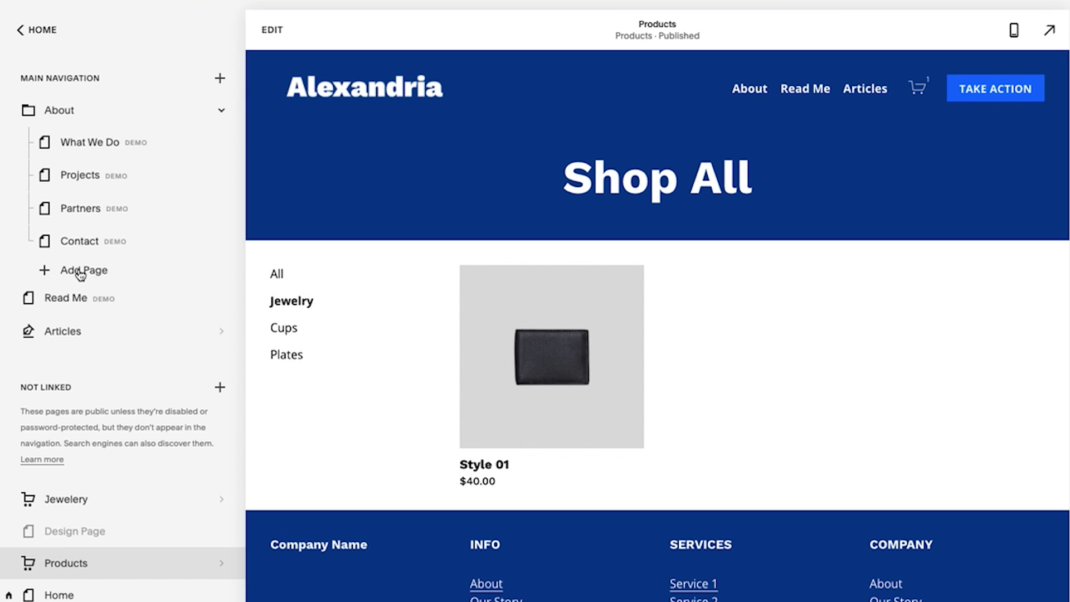
Open the Add Page menu under the About folder.
click(43, 270)
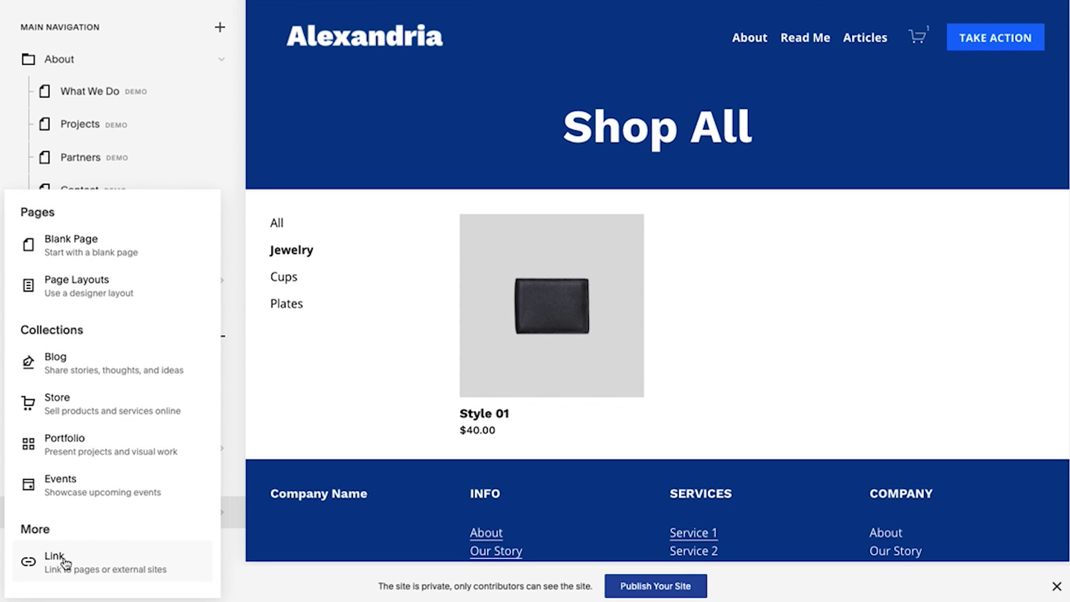
Add a link titled 'Shop Jewelry' pointing to '/products/jewelry' and save it.
click(64, 565)
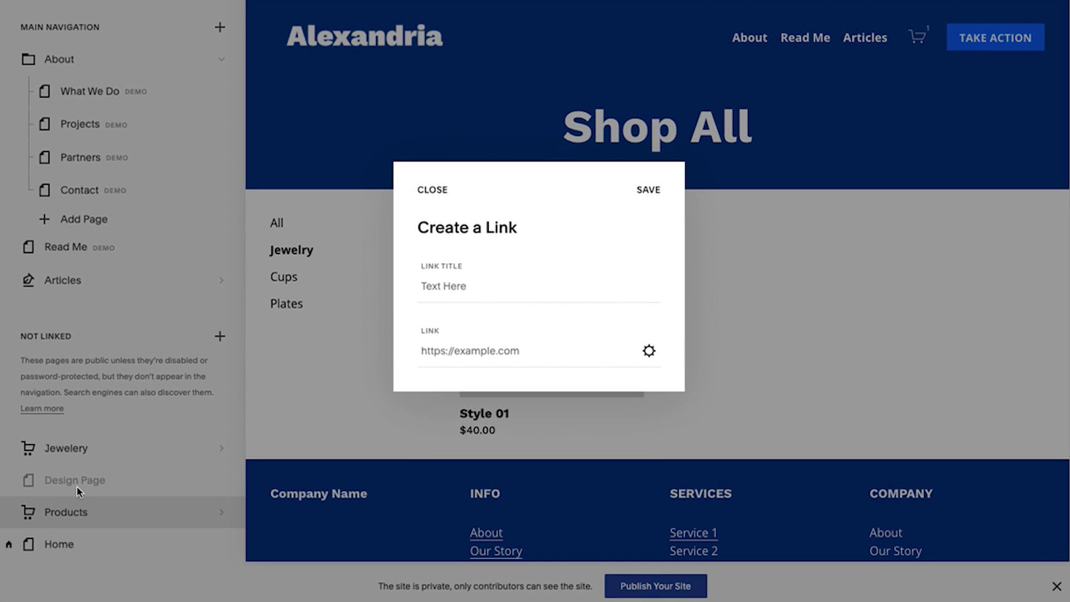
click(512, 285)
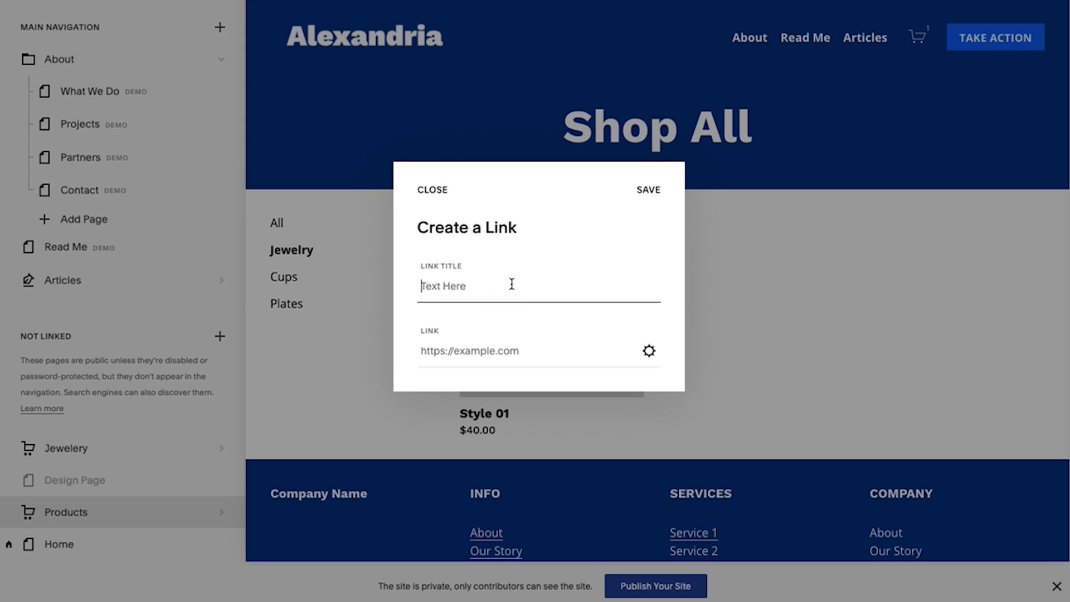
text(Jewelry)
click(421, 286)
text(Shop)
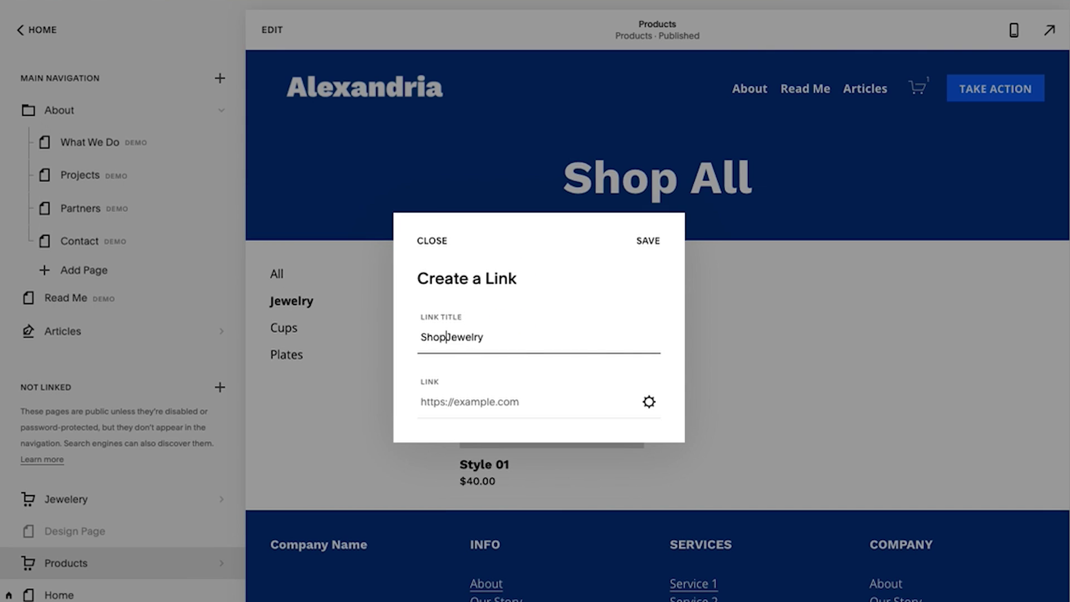
click(474, 401)
key(ctrl+v)
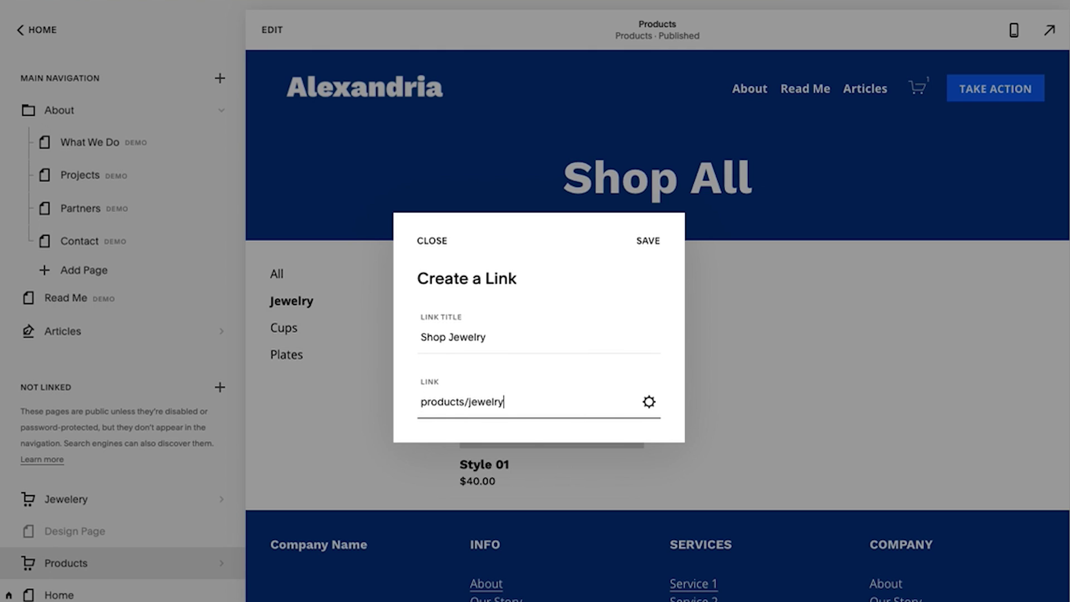
click(424, 399)
text(/)
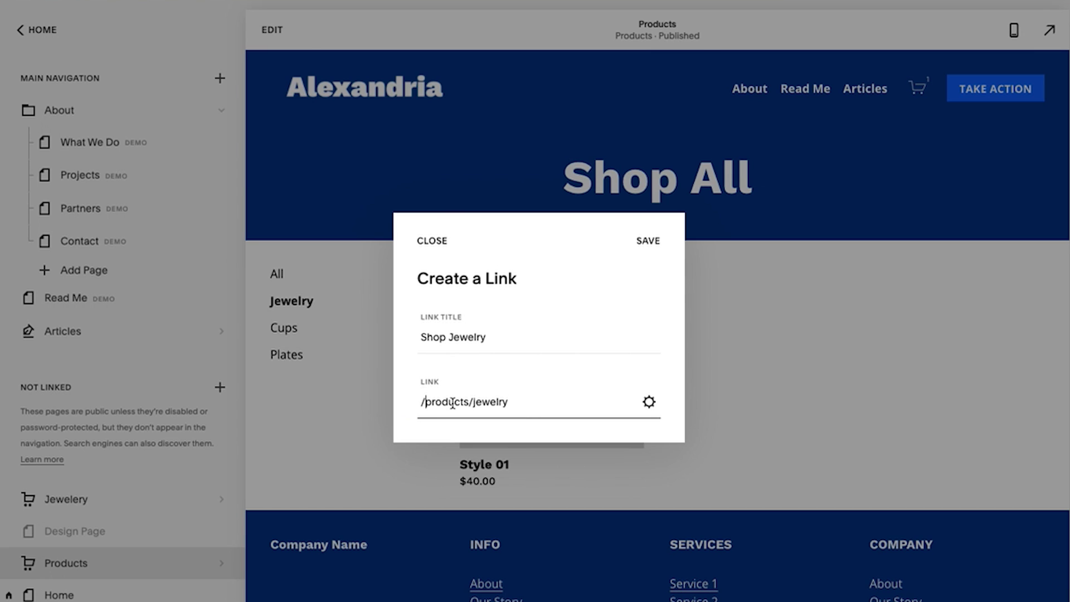
click(647, 247)
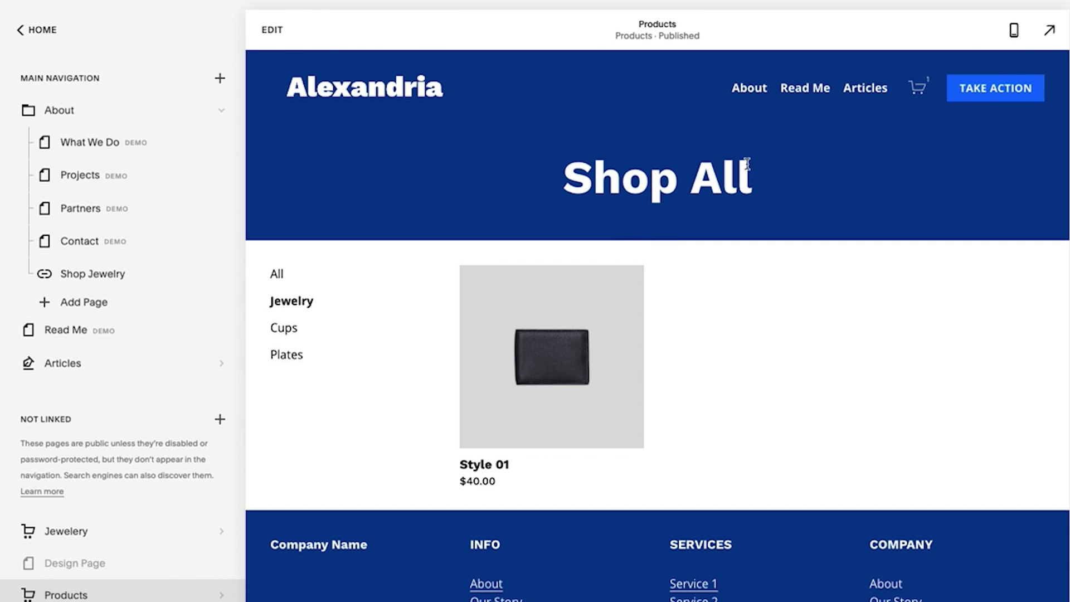
click(419, 90)
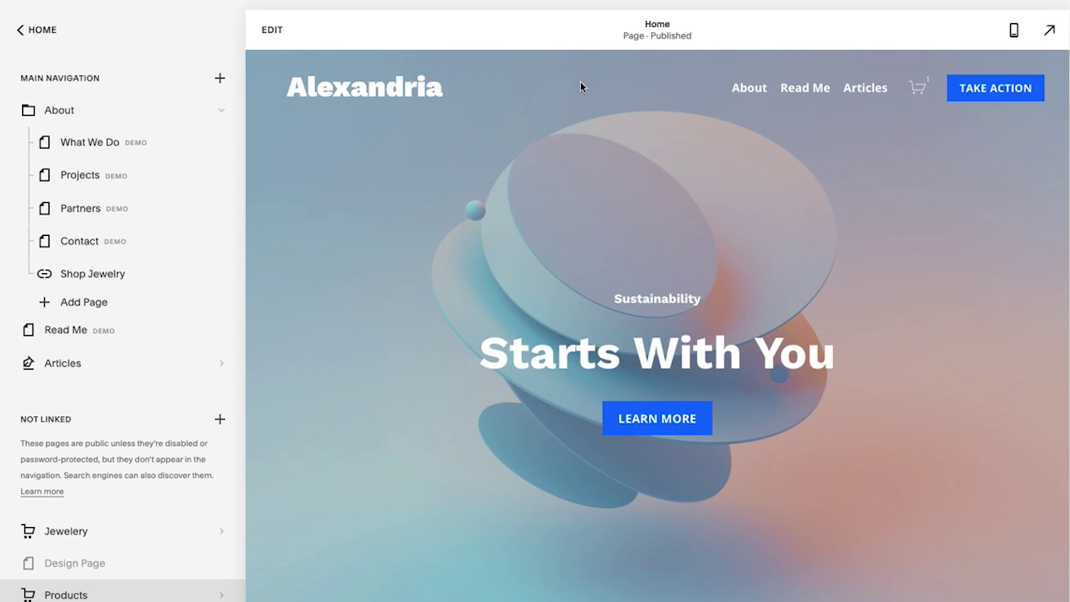
mouse_move(755, 85)
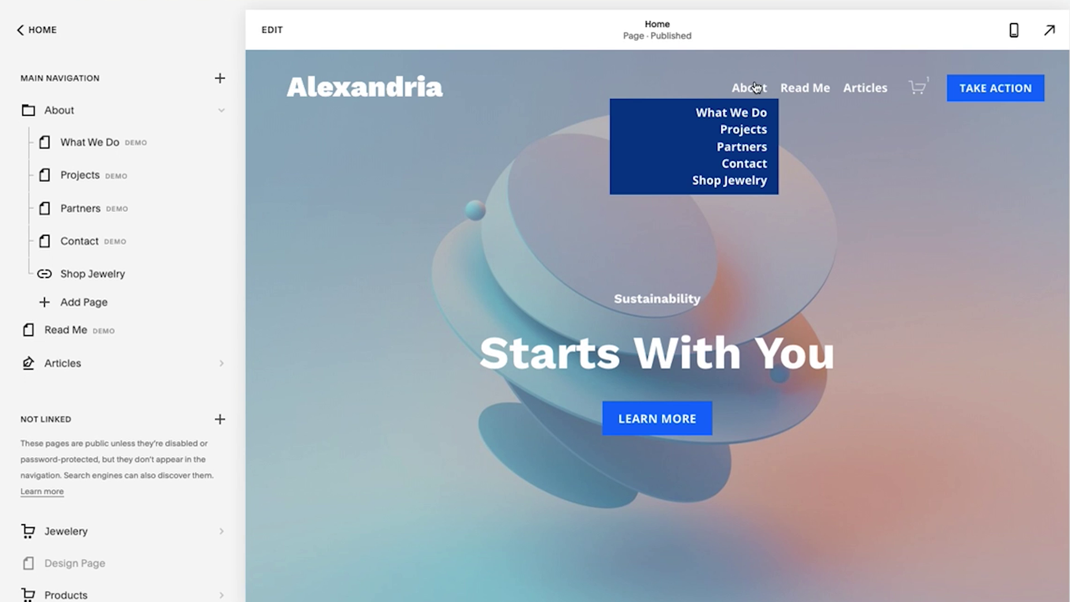
click(740, 179)
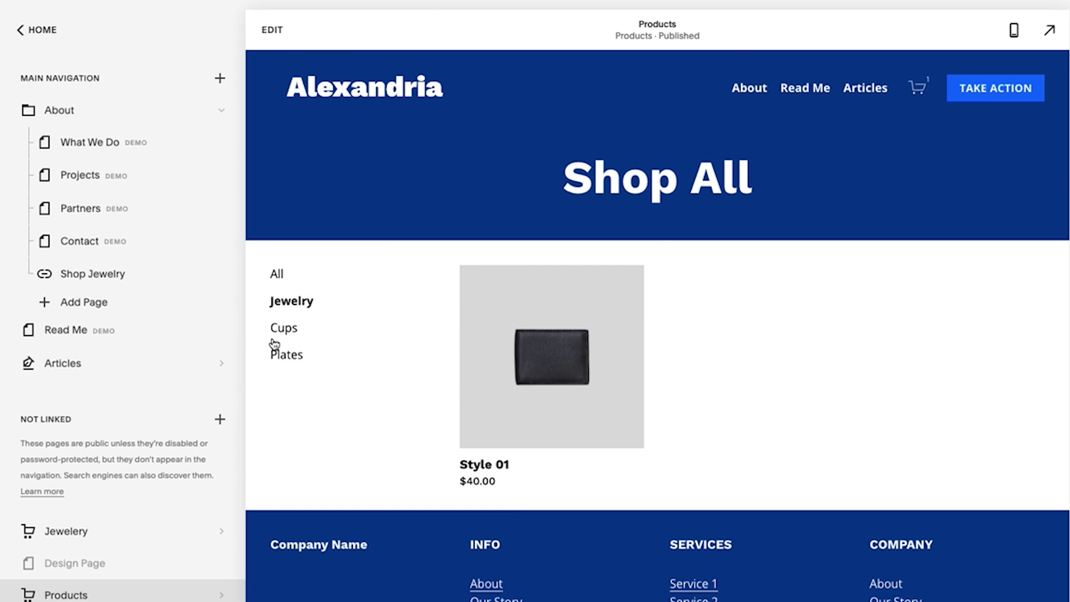
mouse_move(497, 356)
scroll(43, 413, down, 4)
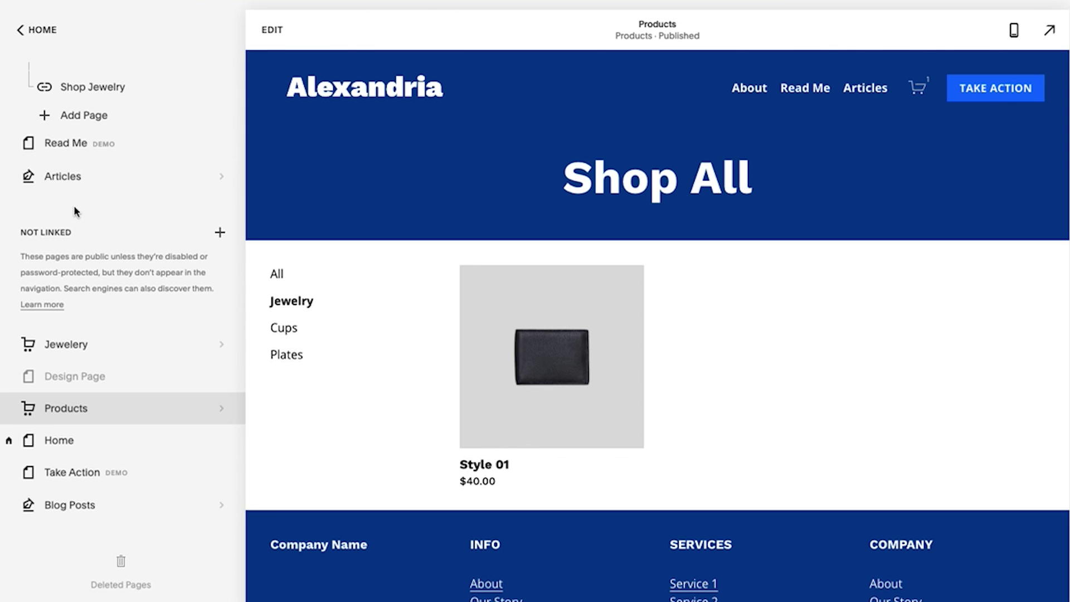
Move all five Blog Posts entries into the Articles collection.
click(67, 511)
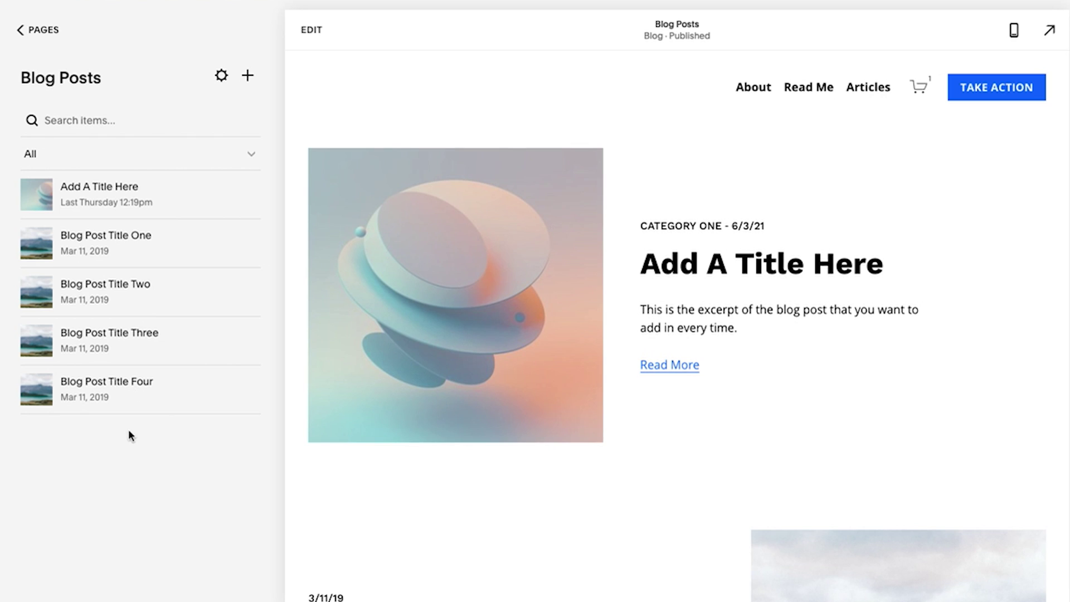
click(125, 193)
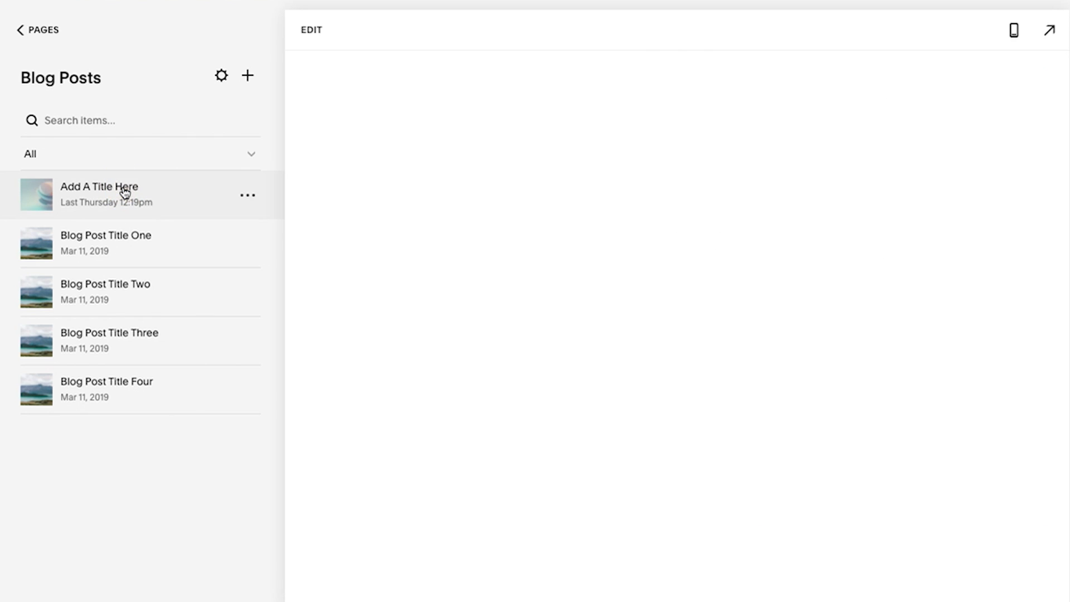
drag(125, 193, 127, 400)
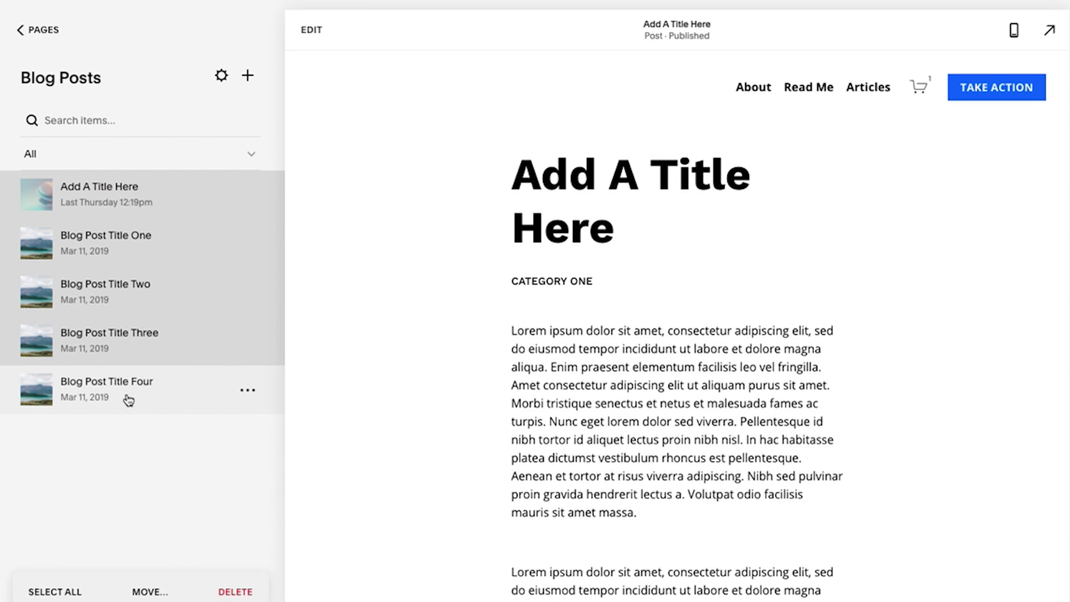
shift+click(138, 379)
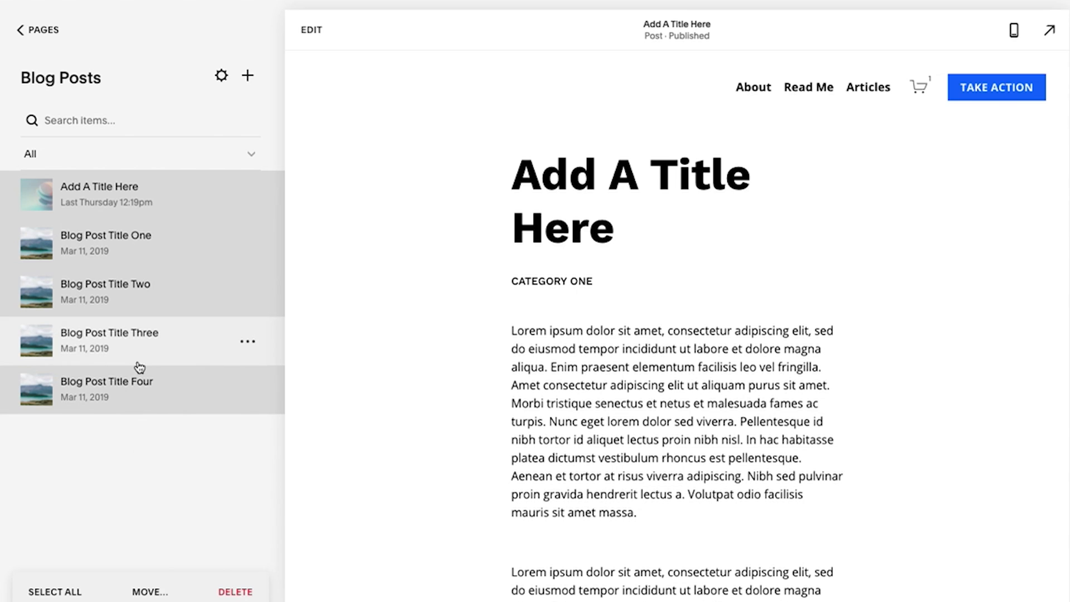
click(149, 595)
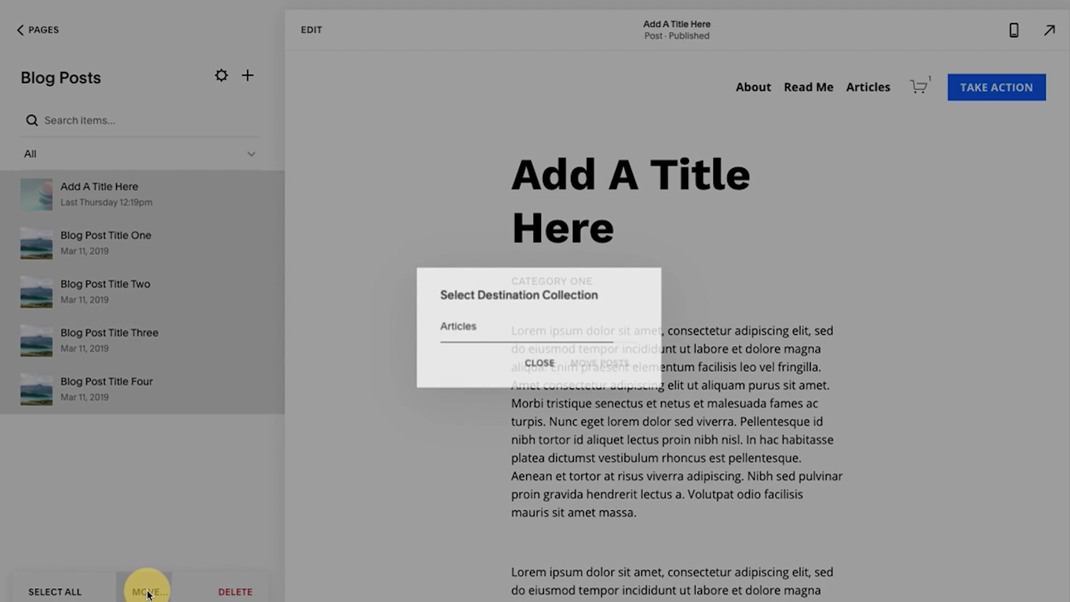
click(471, 329)
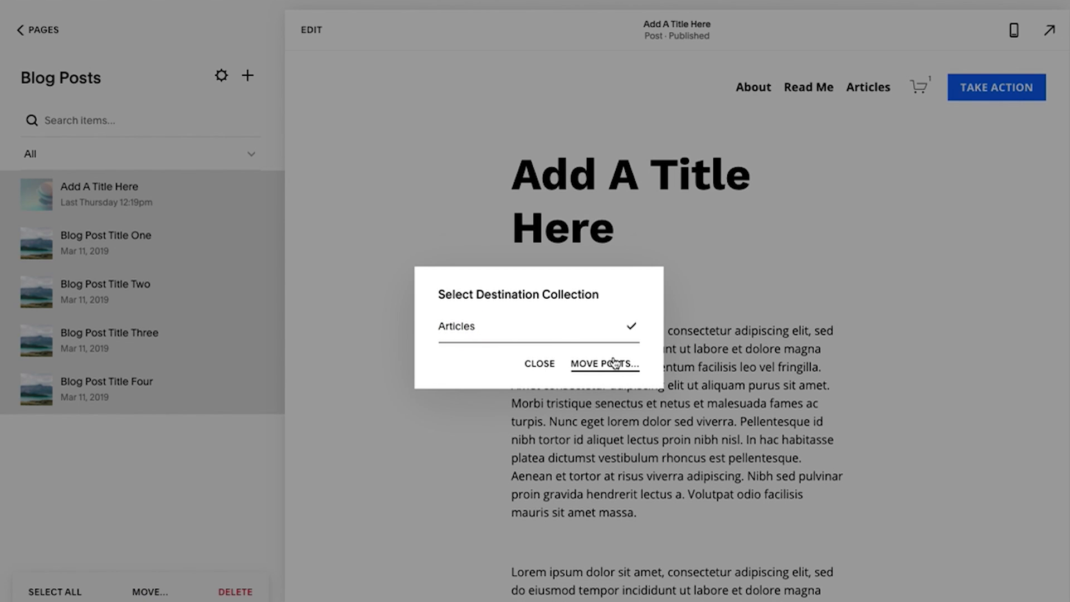
click(605, 363)
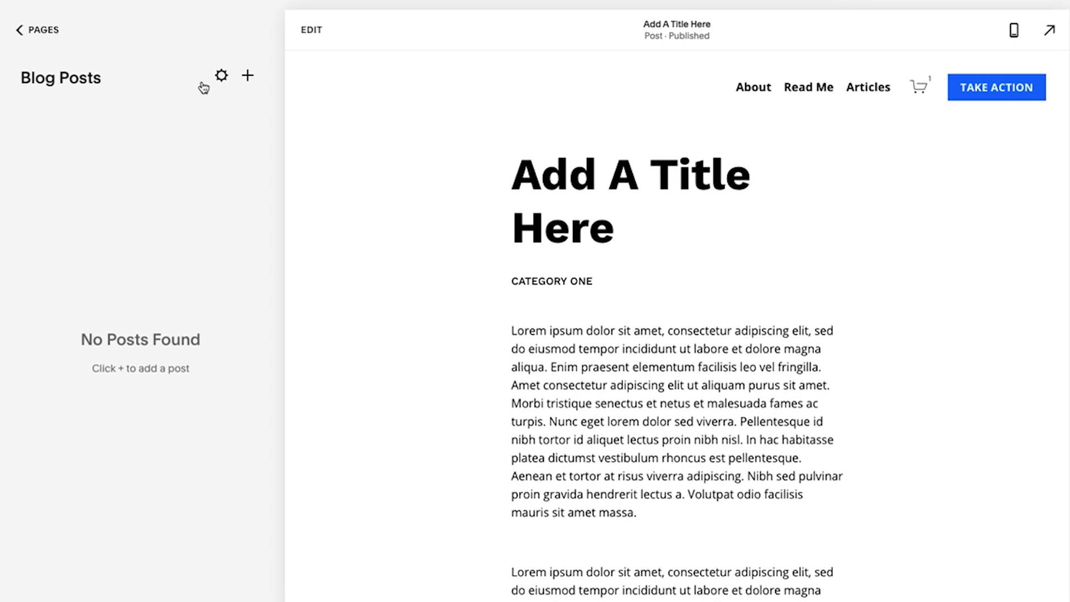
Delete the empty Blog Posts page and open Articles to check the moved posts.
click(222, 77)
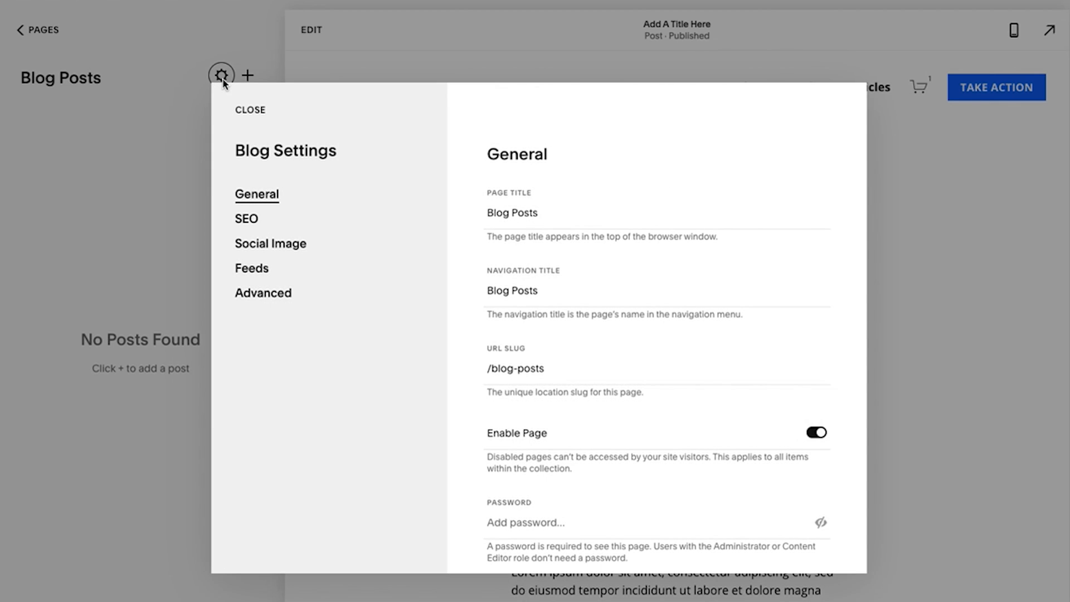
scroll(549, 421, down, 4)
click(523, 537)
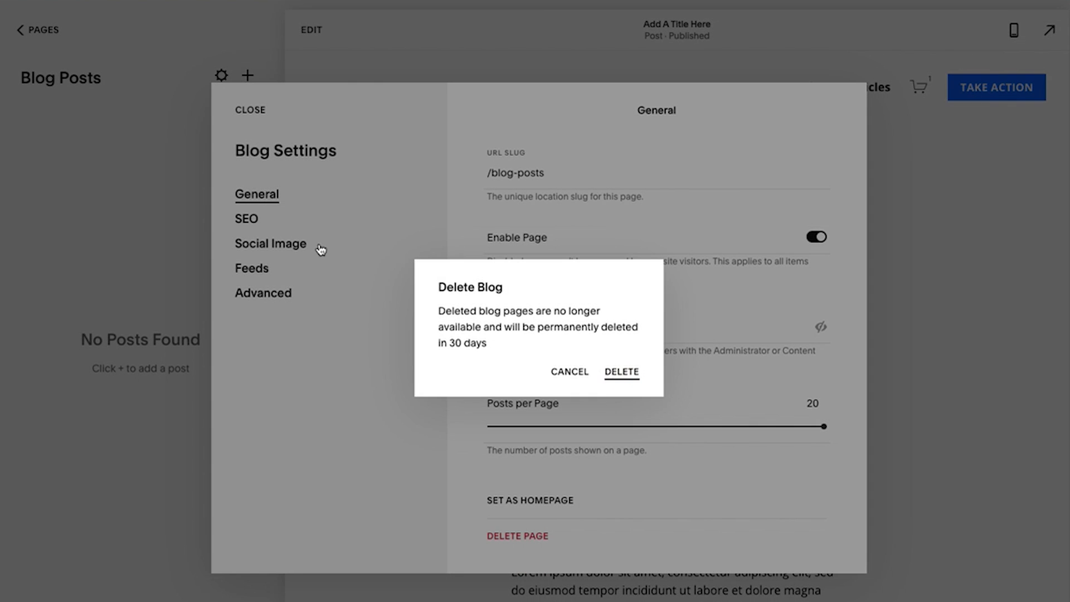
key(Return)
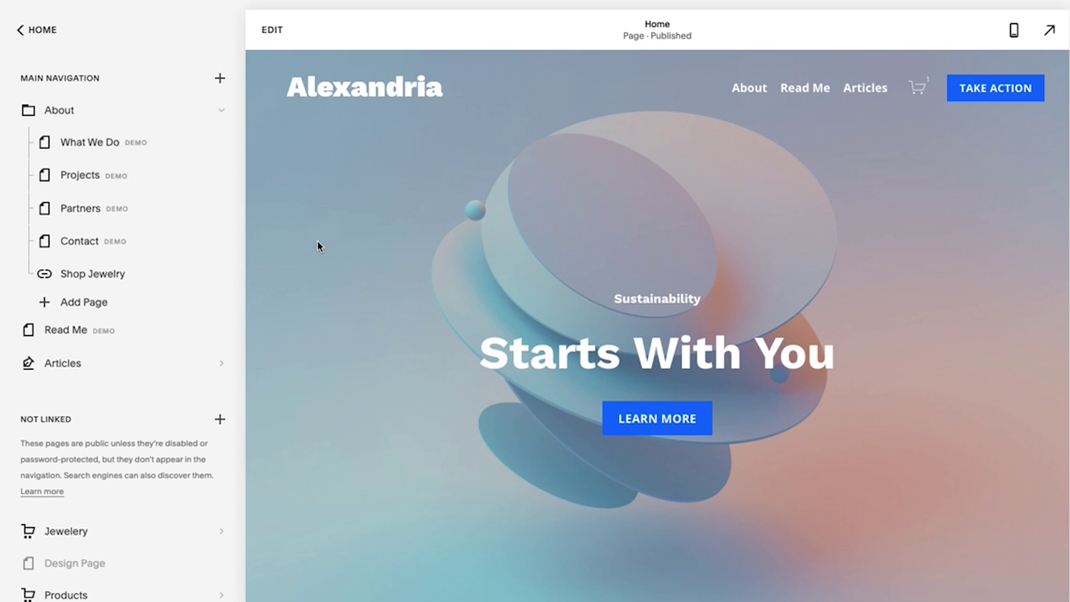
click(70, 364)
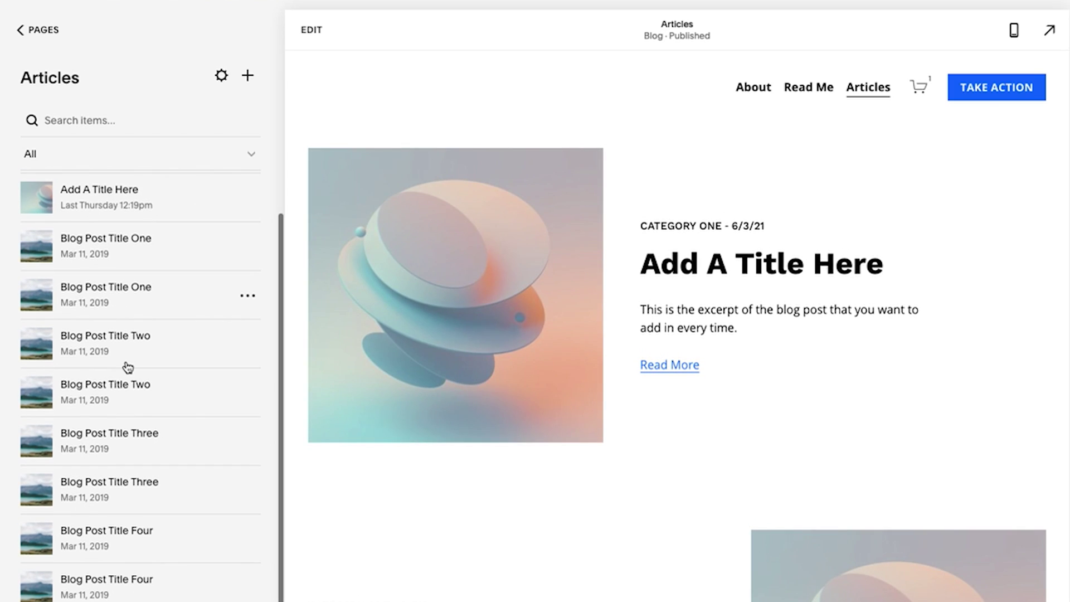
Open the Add A Title Here post and follow its Category One link to the category listing.
scroll(591, 322, down, 1)
scroll(591, 322, down, 10)
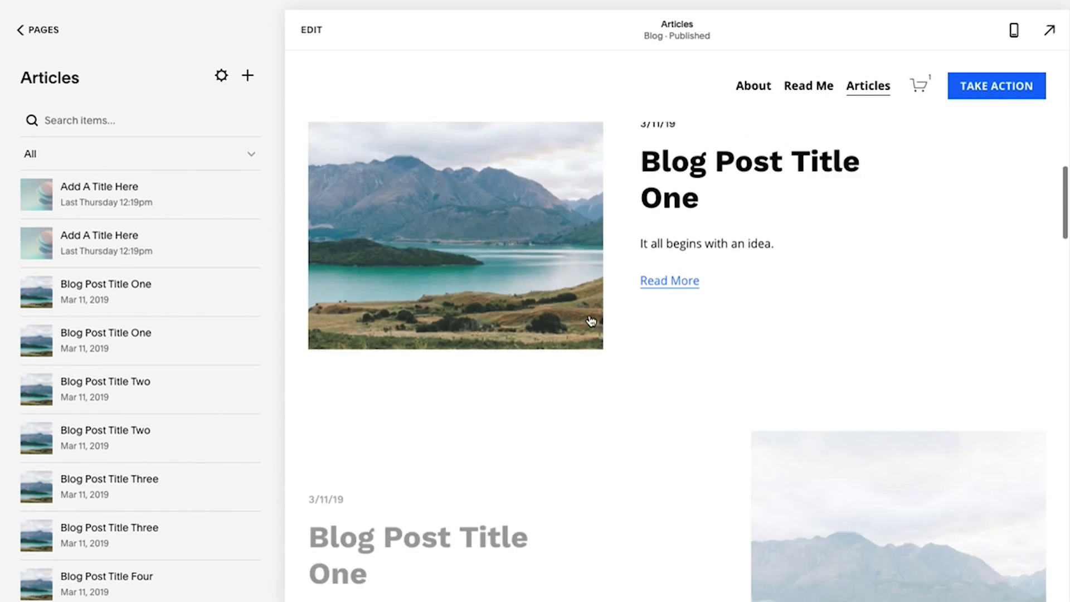
scroll(591, 322, down, 5)
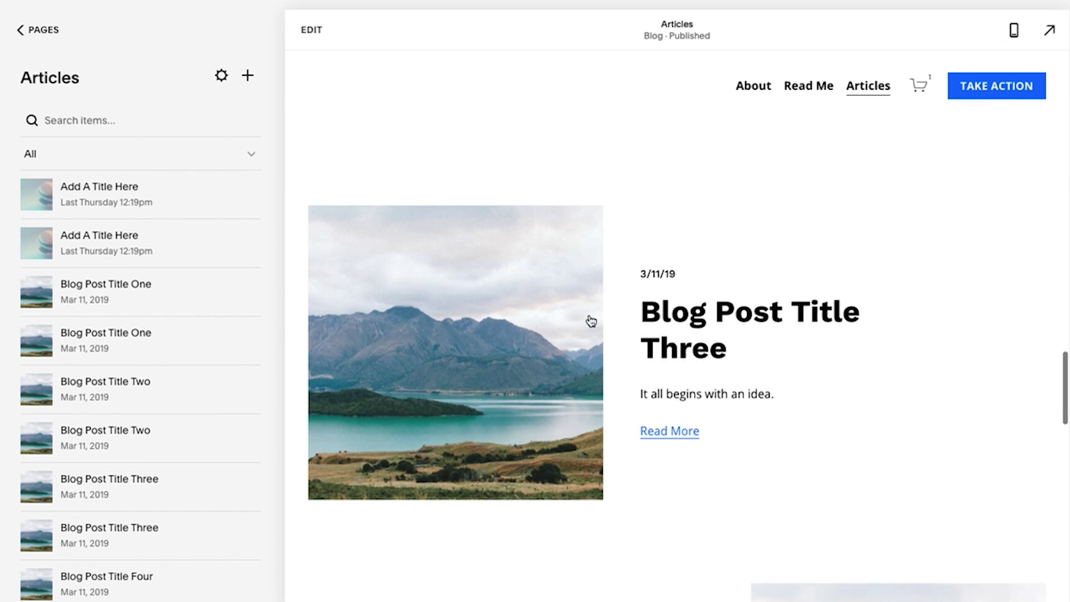
scroll(591, 322, up, 8)
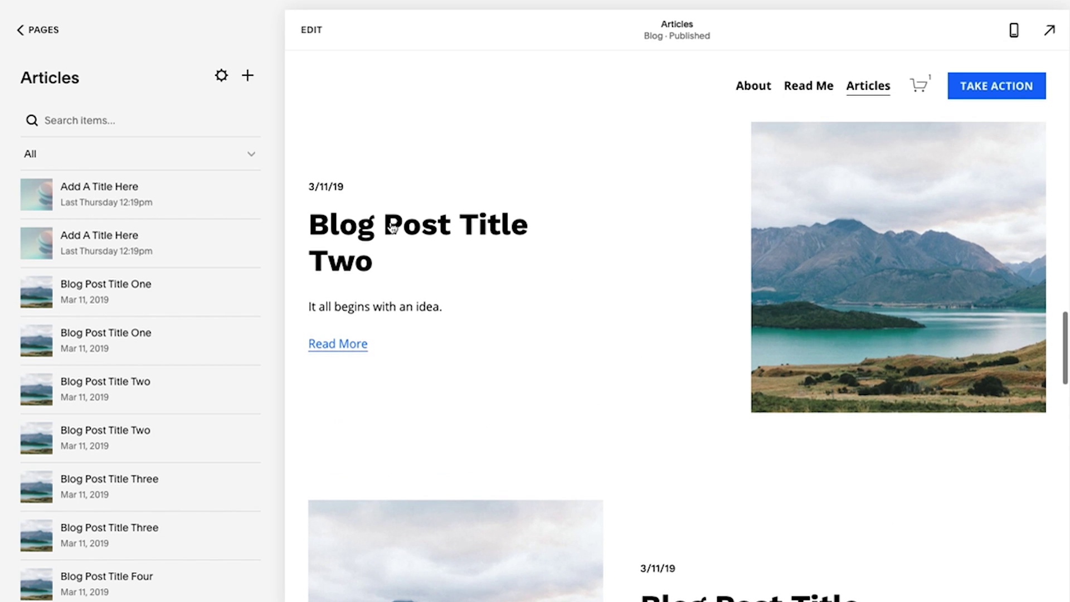
mouse_move(139, 174)
scroll(456, 242, up, 15)
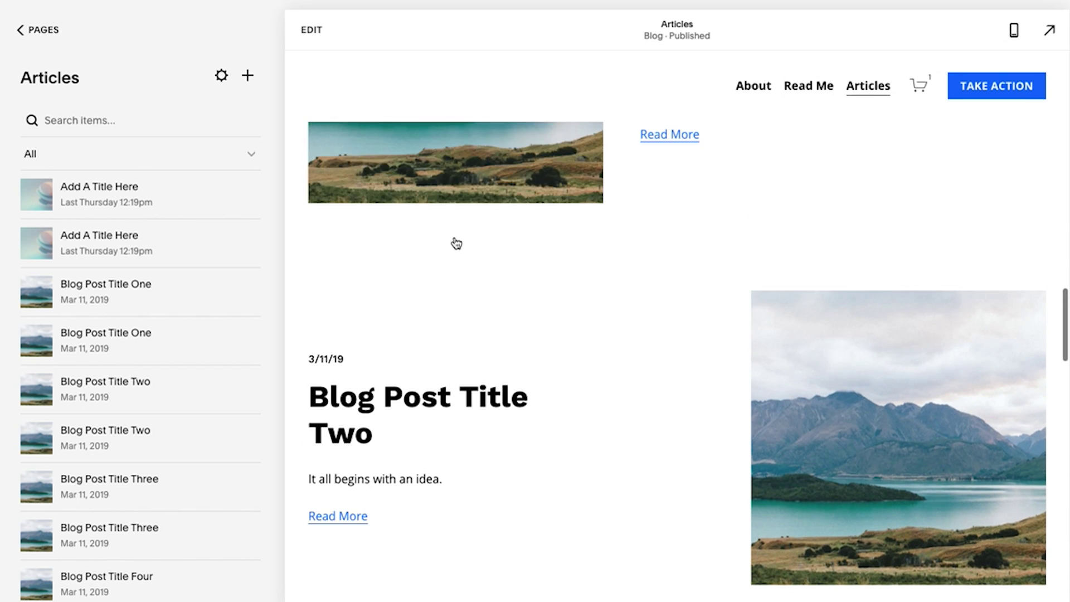
scroll(623, 248, up, 1)
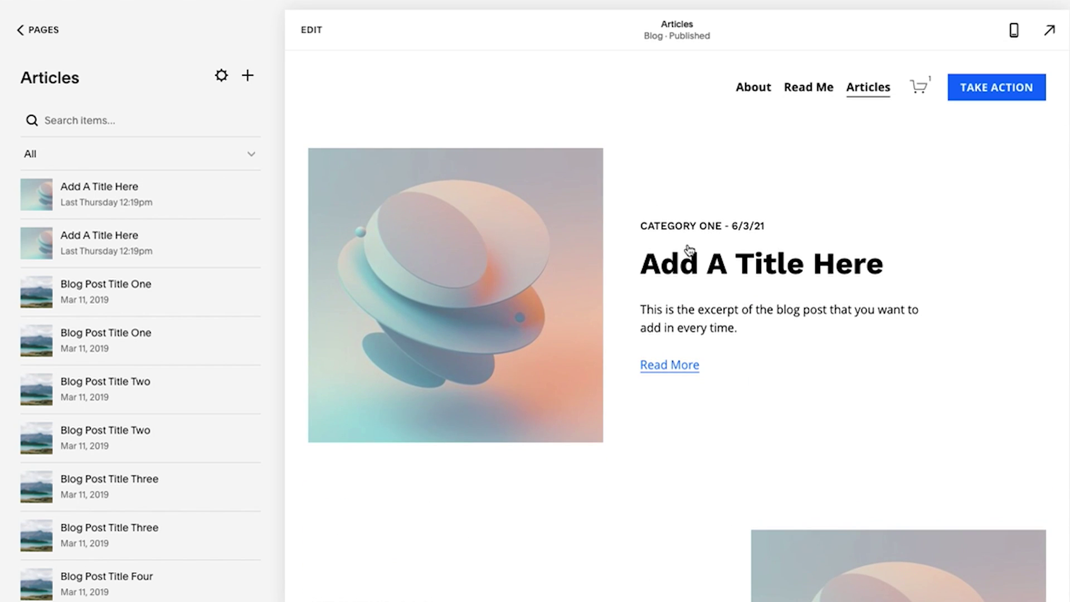
click(708, 270)
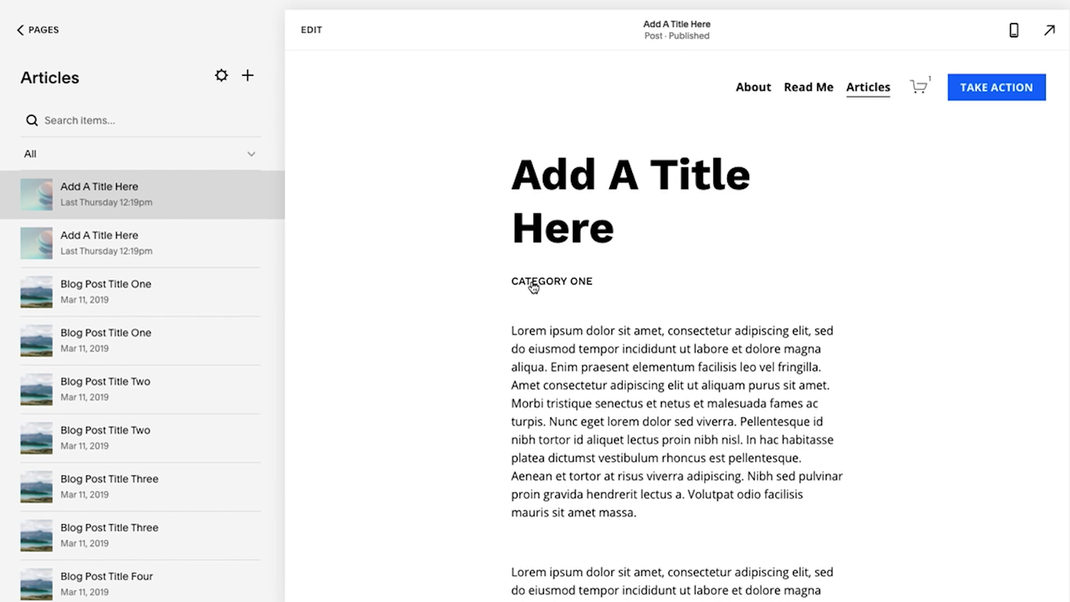
click(534, 283)
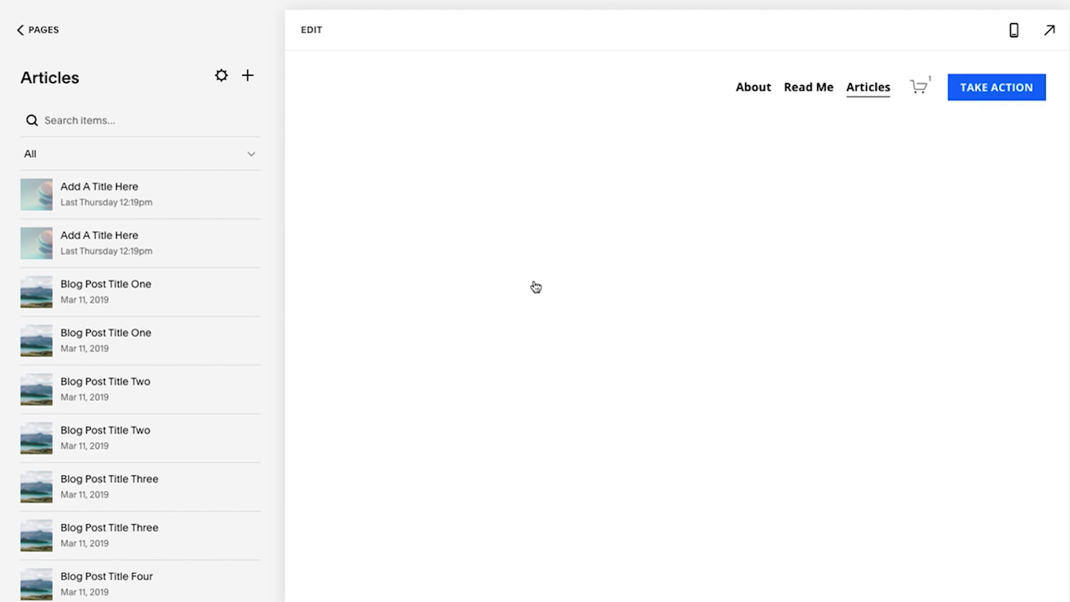
scroll(582, 297, down, 7)
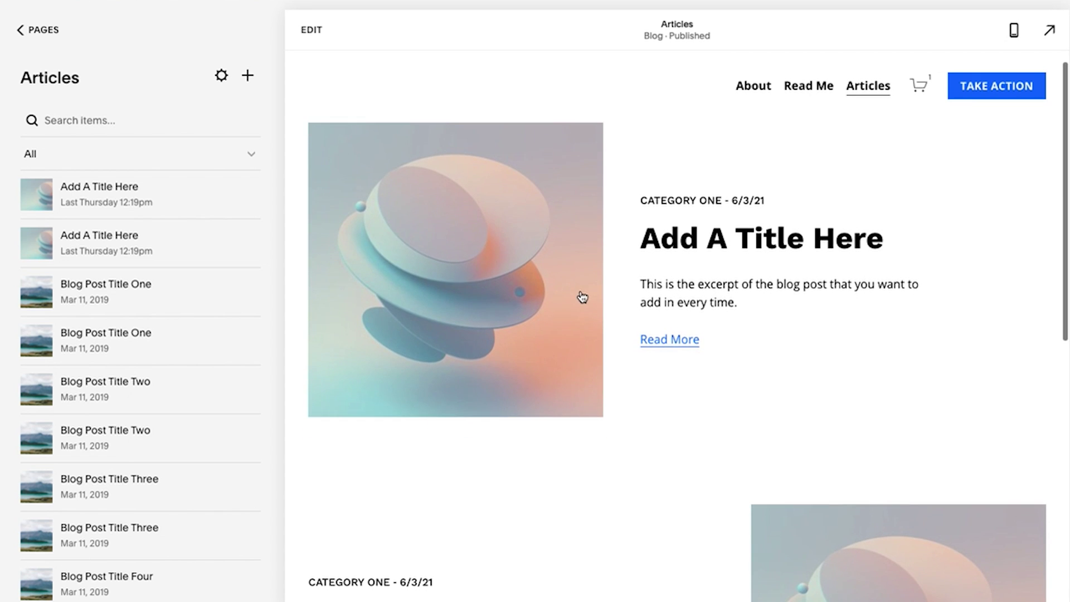
scroll(582, 297, up, 7)
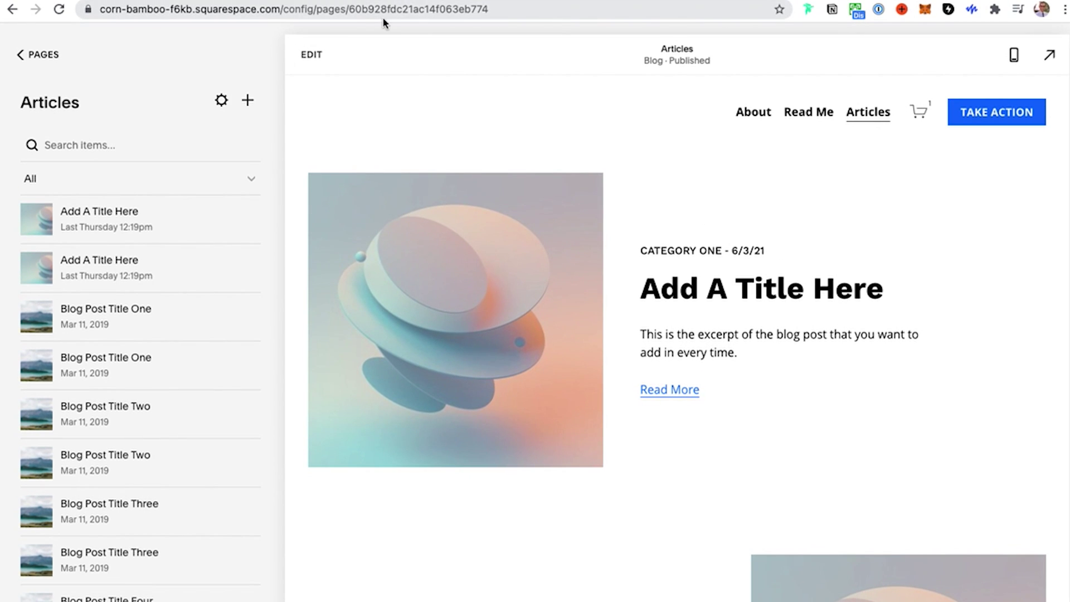
click(1051, 57)
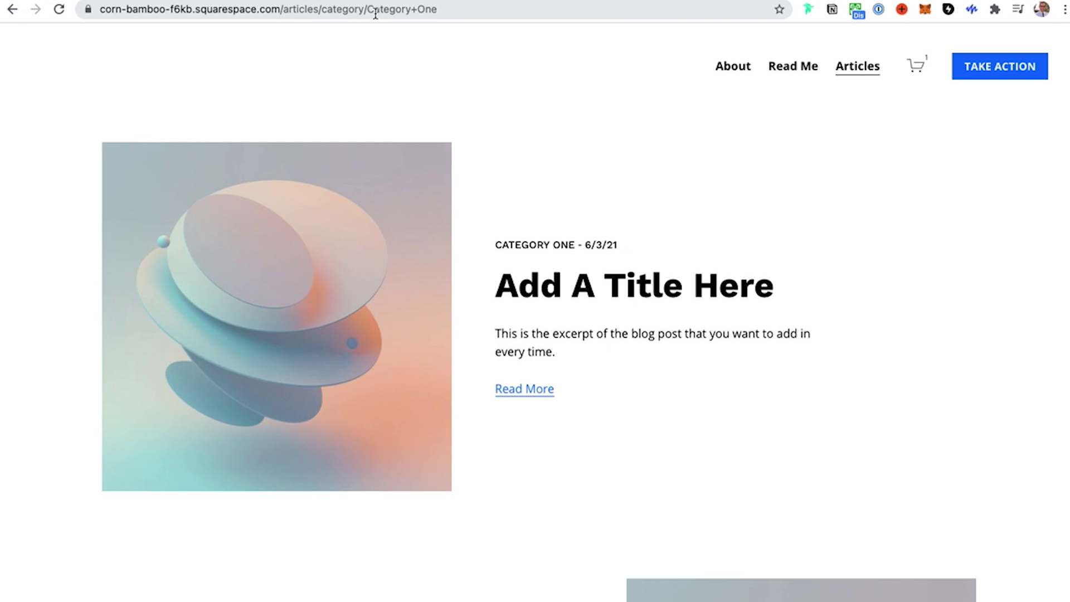
drag(444, 10, 389, 24)
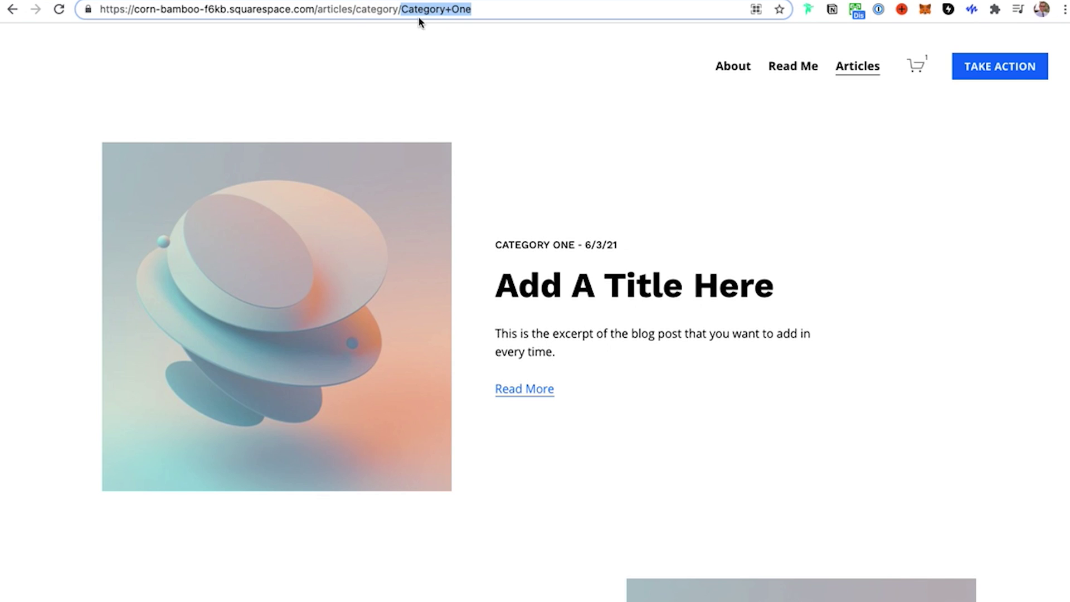
drag(471, 10, 315, 10)
key(super+c)
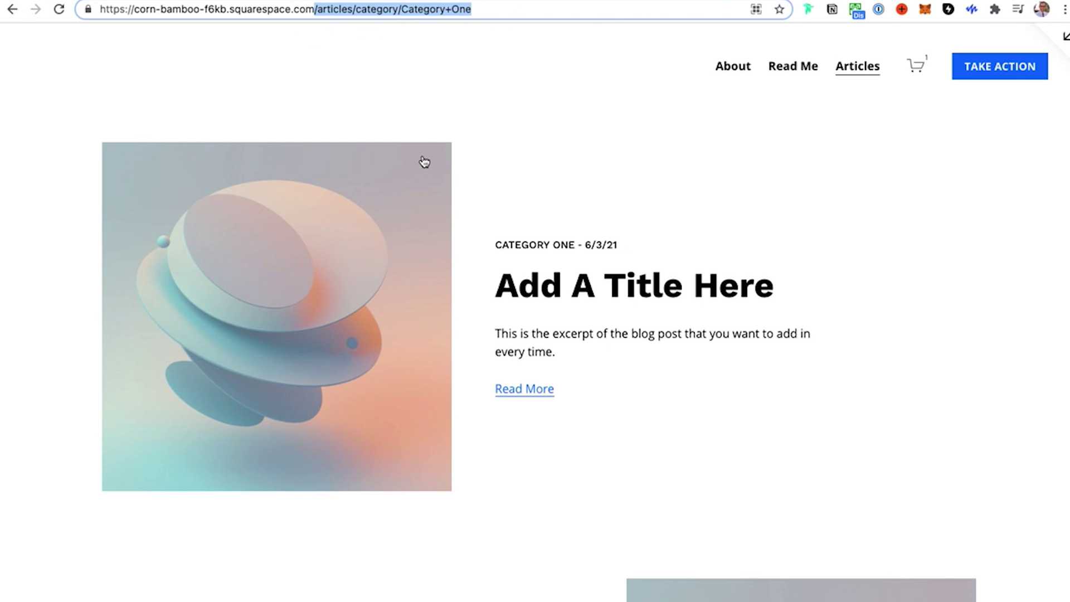
click(1064, 37)
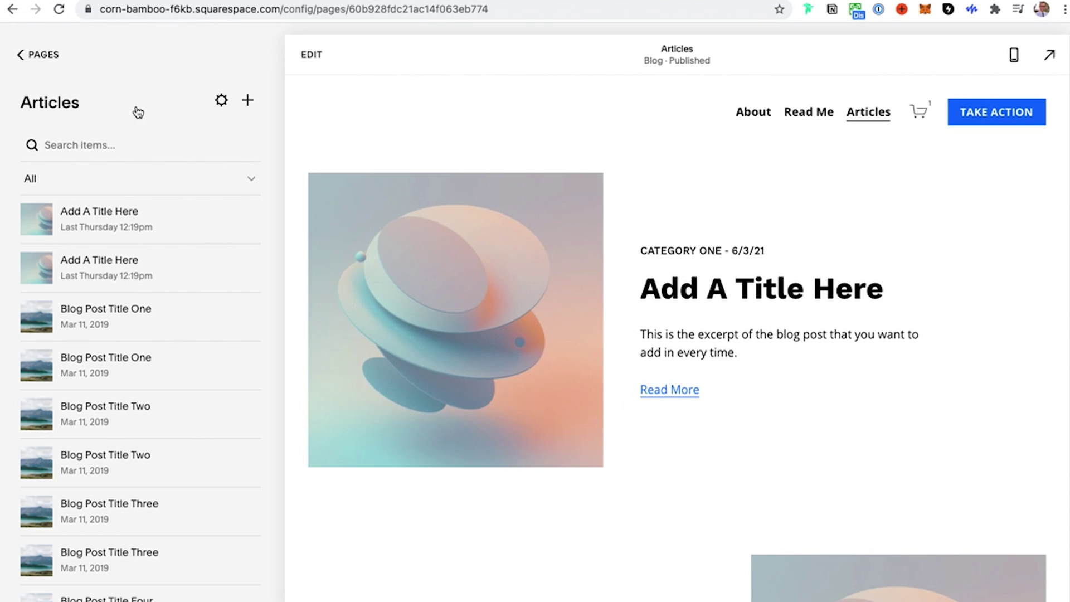
Add a Main Navigation link 'Jewelry Articles' pointing to /articles/category/Category+One.
click(41, 55)
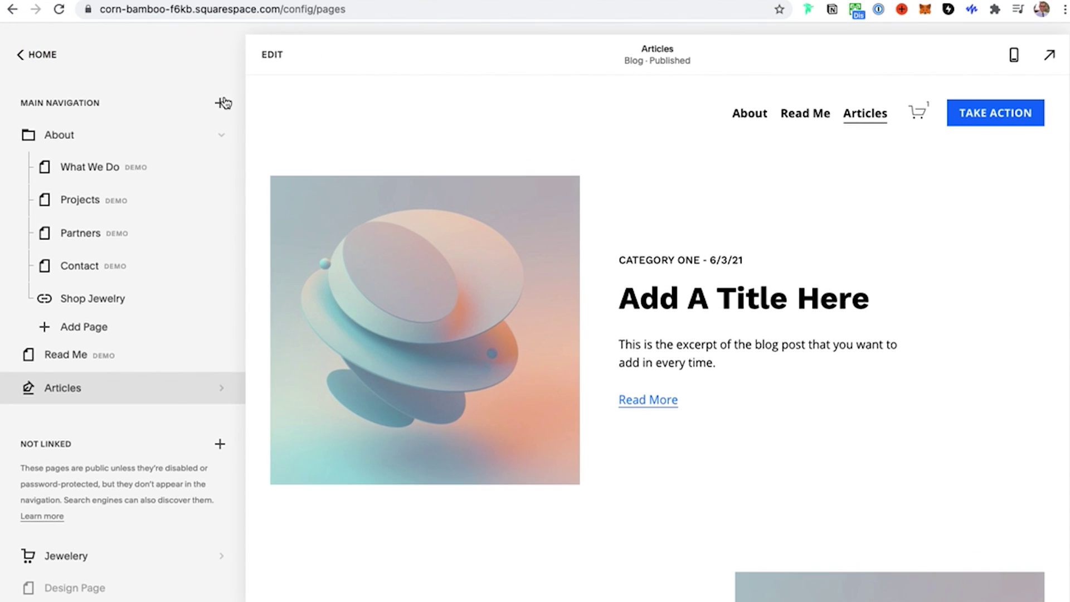
click(223, 103)
click(172, 529)
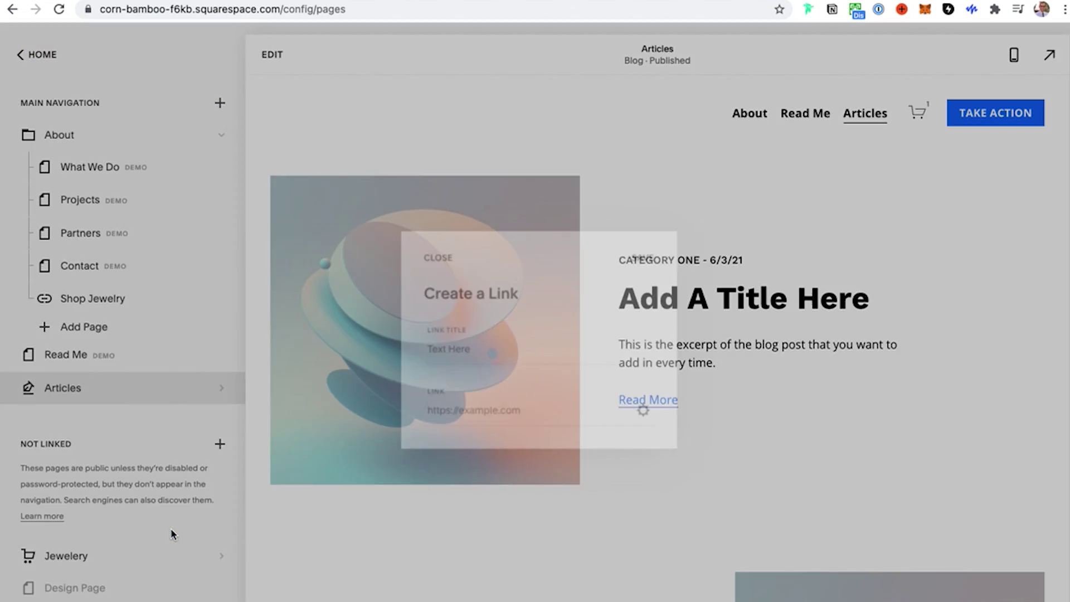
text(Jewelry Articles)
key(Tab)
text(/articles/category/Category+One)
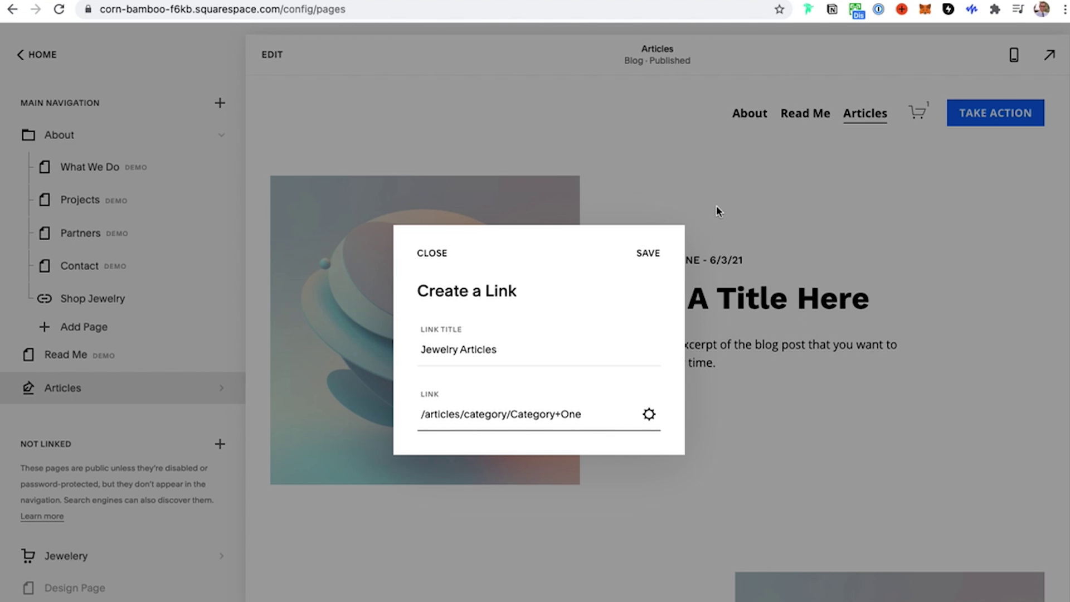
click(649, 252)
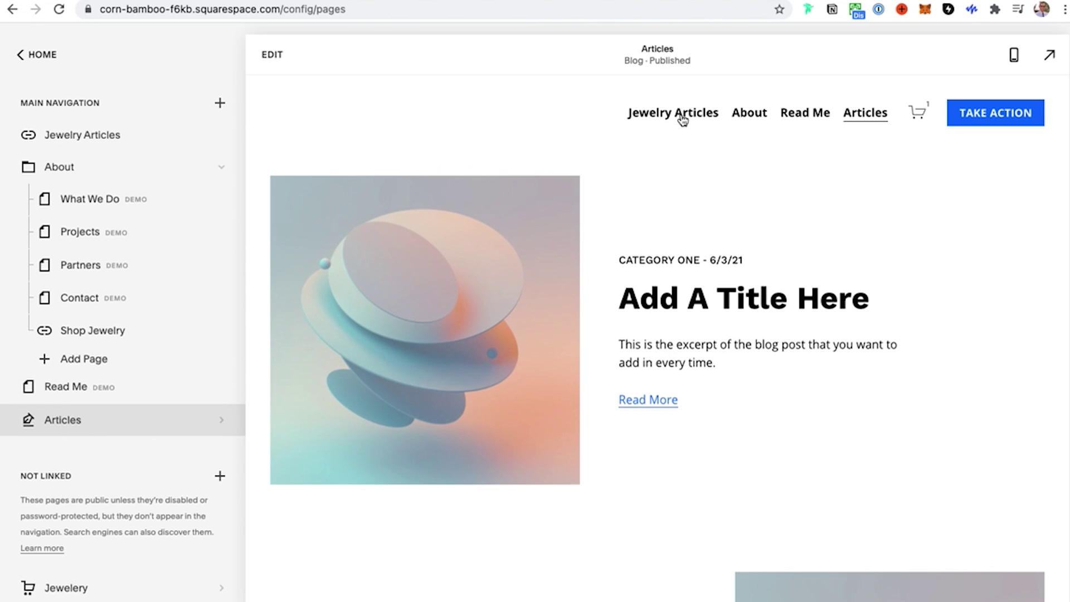
Move Jewelry Articles between Read Me and Articles, then test it from the home page header.
drag(71, 136, 81, 398)
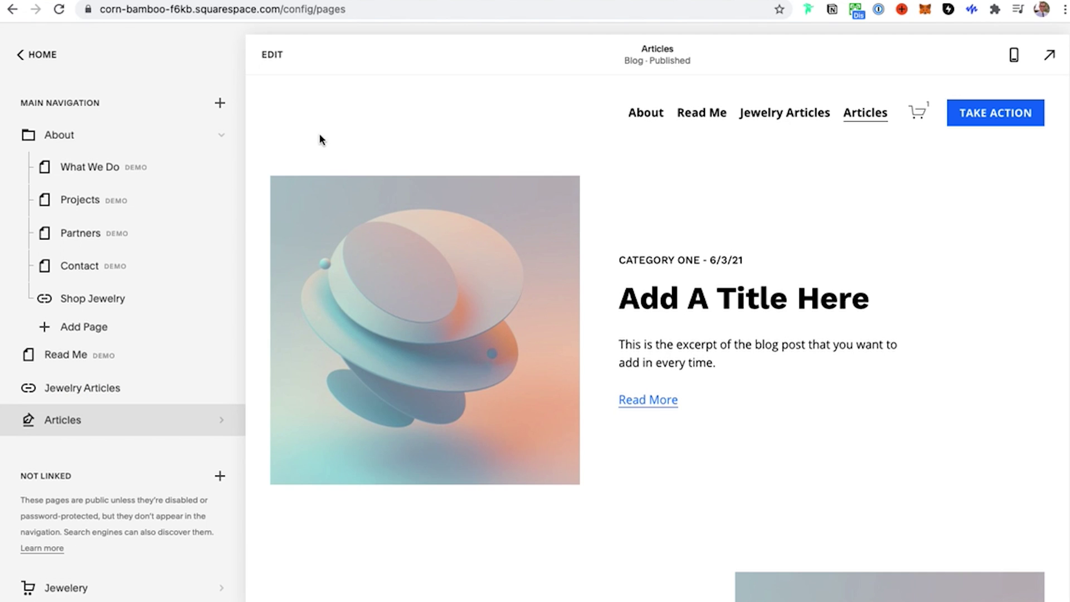
click(308, 101)
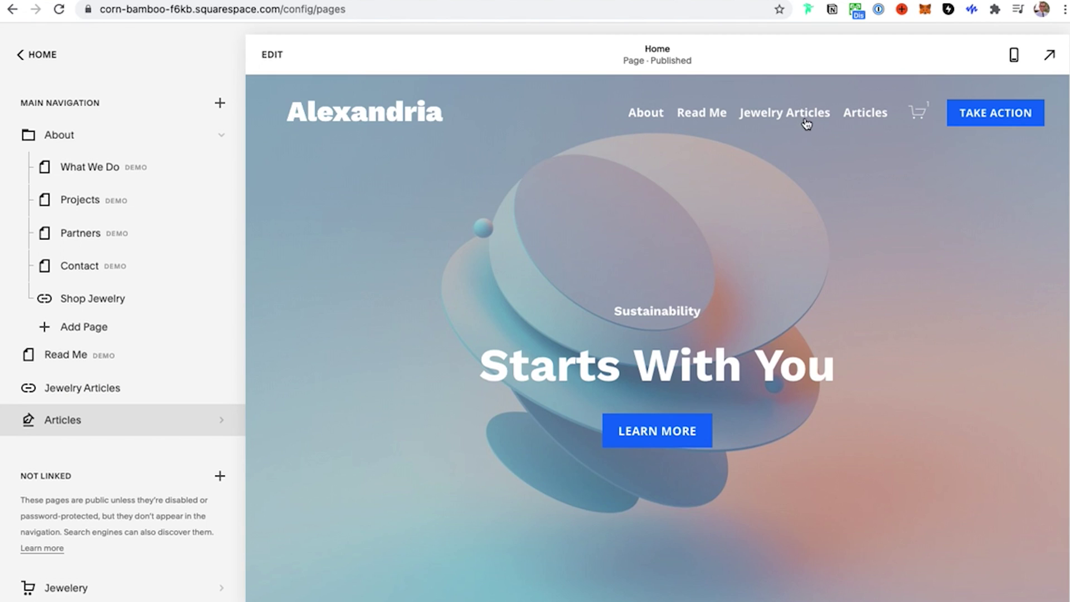
click(794, 113)
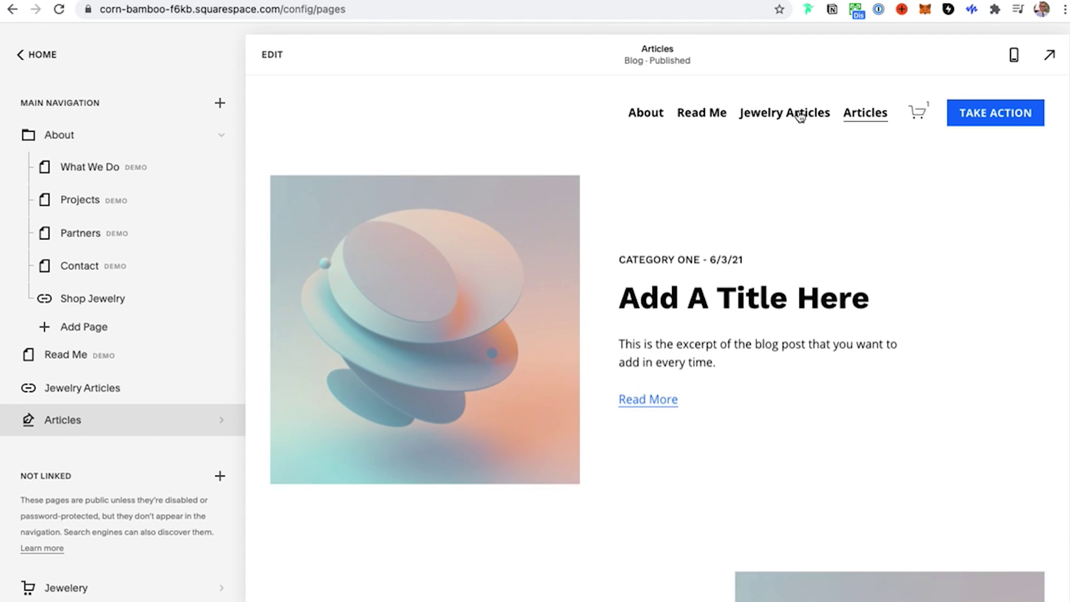
scroll(576, 345, down, 3)
scroll(576, 345, down, 8)
scroll(576, 345, up, 12)
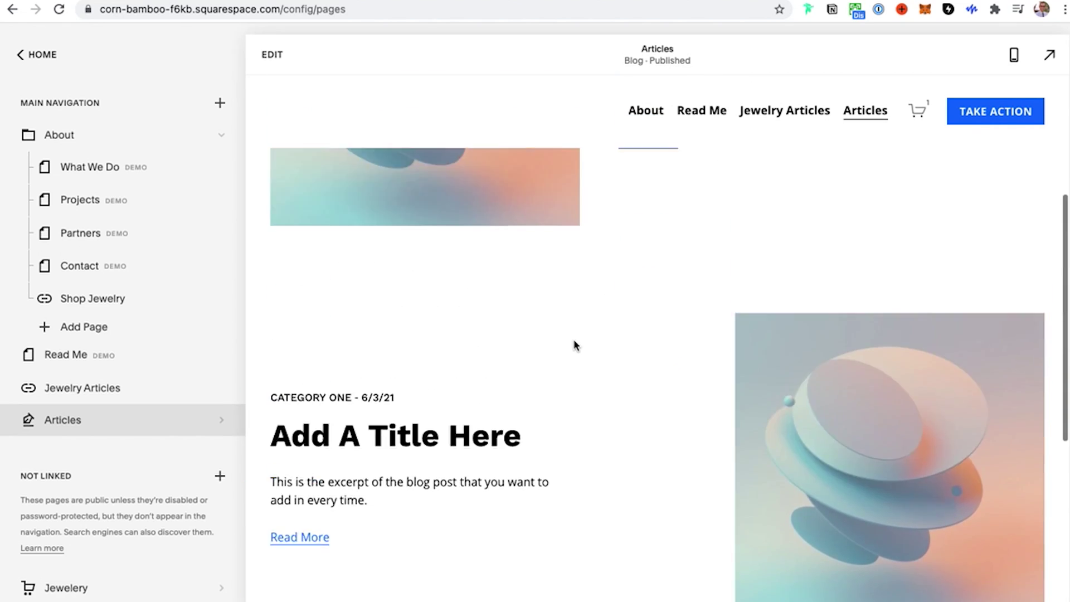
scroll(576, 345, down, 12)
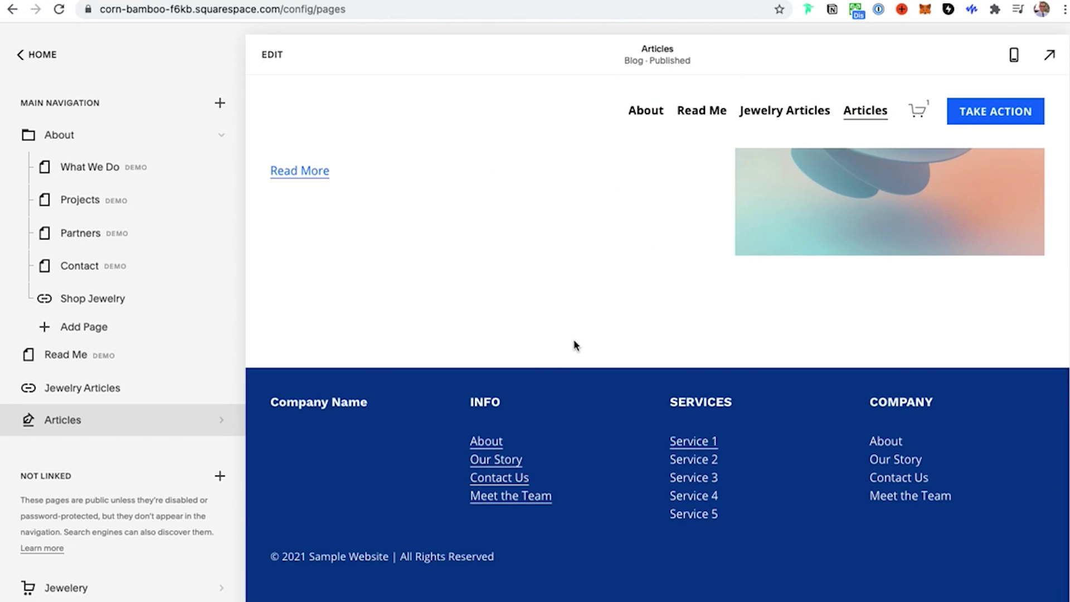
scroll(576, 346, up, 10)
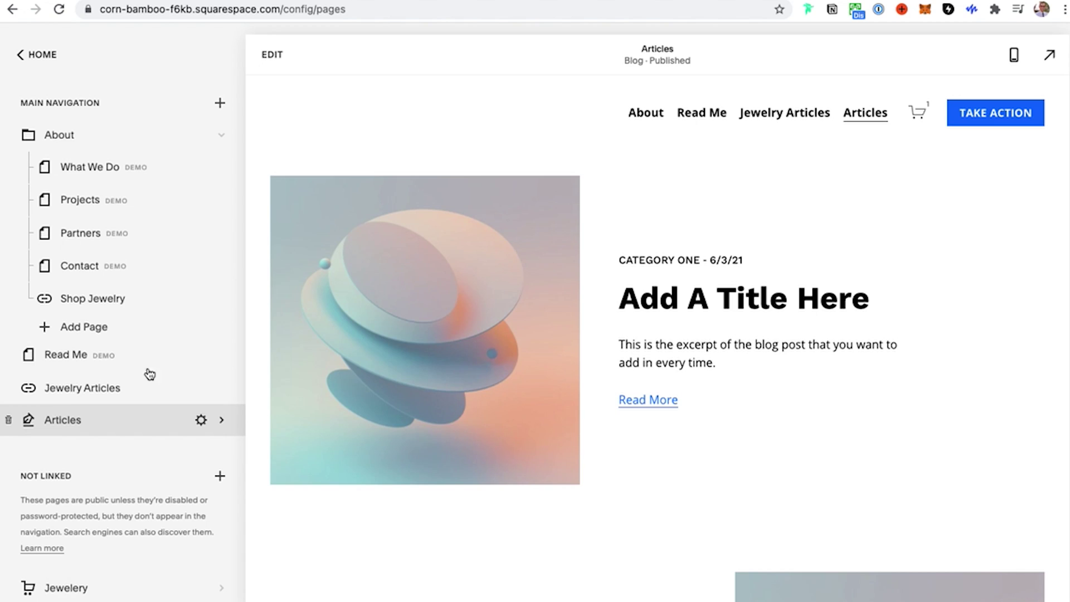
click(355, 7)
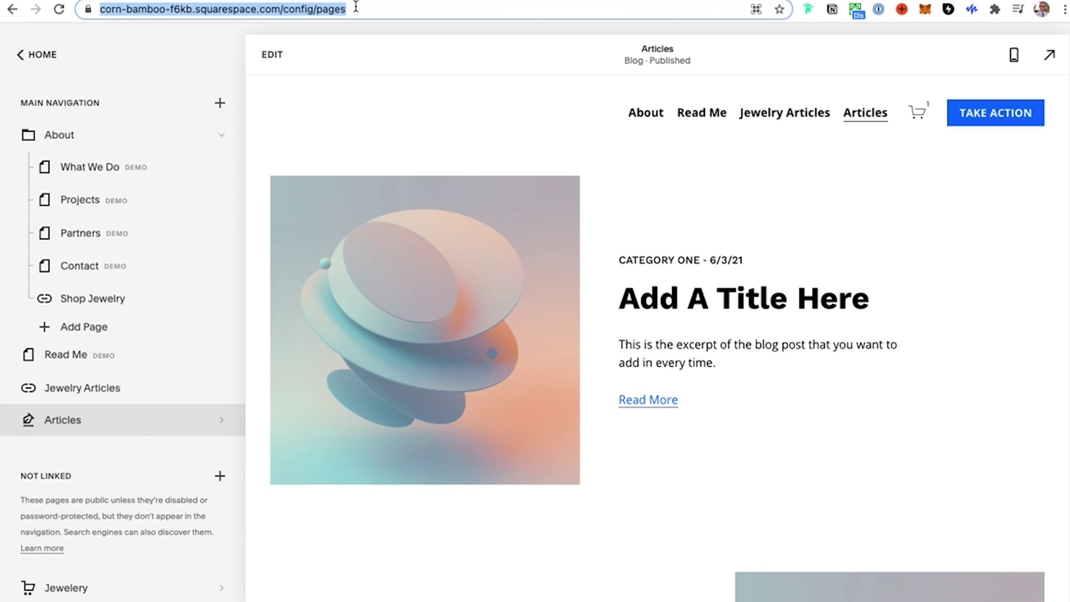
key(super+v)
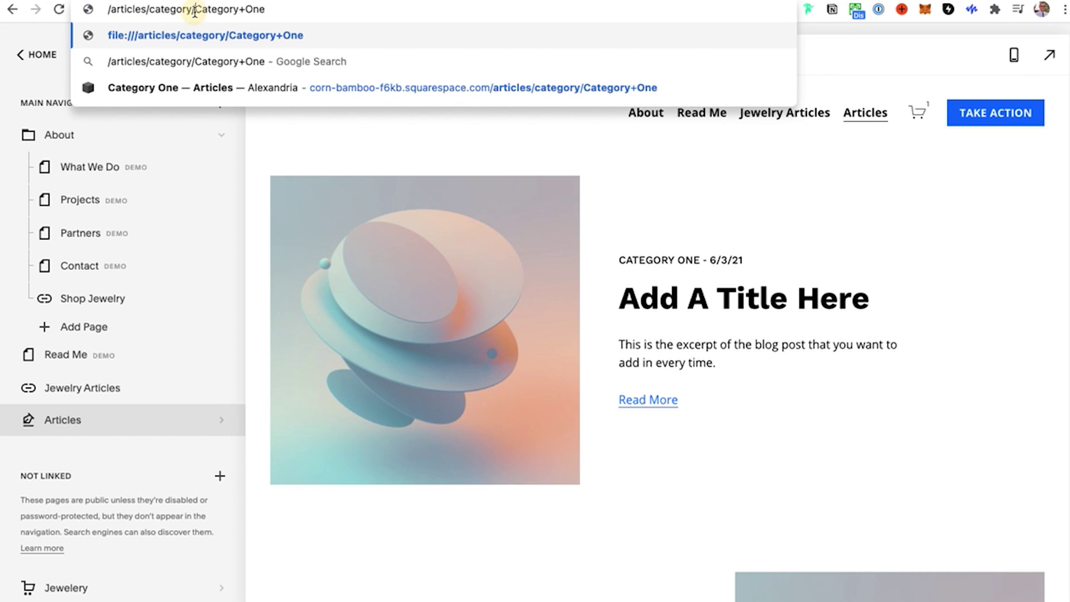
drag(194, 7, 279, 8)
drag(108, 9, 144, 9)
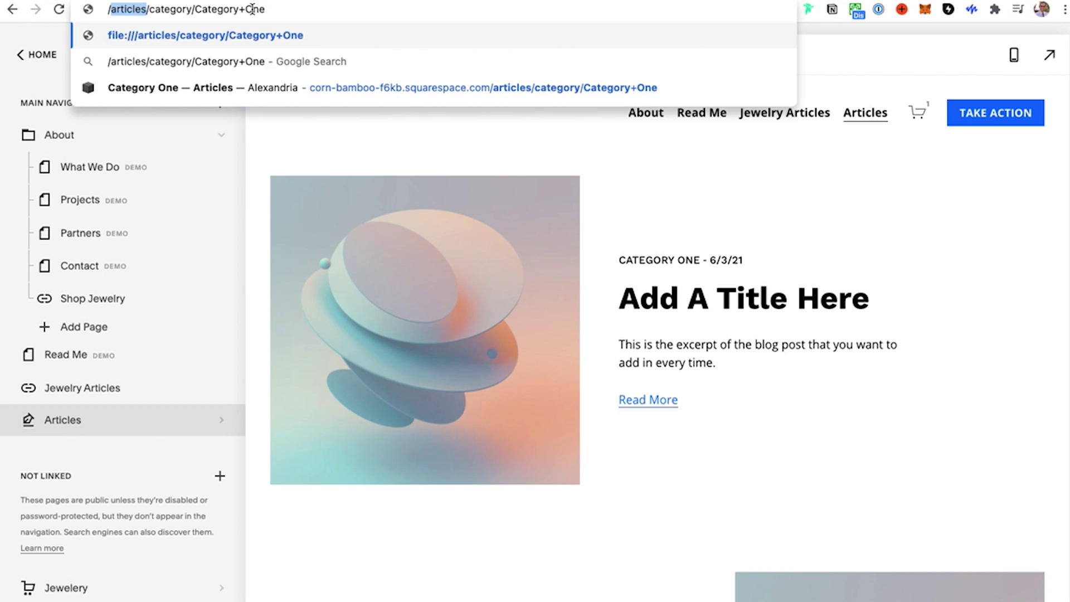
key(super+a)
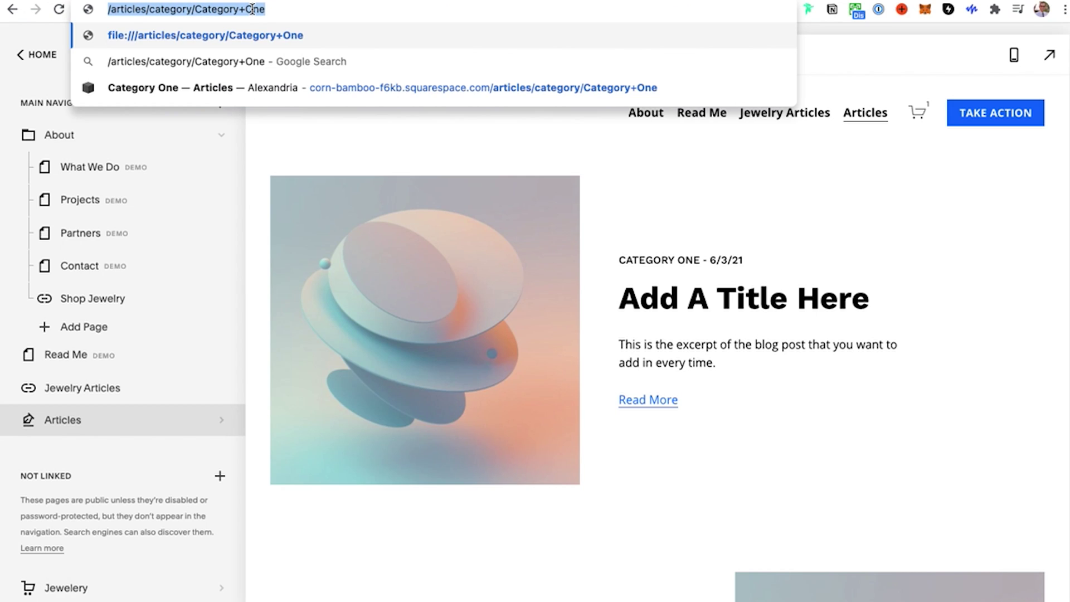
key(super+x)
click(624, 169)
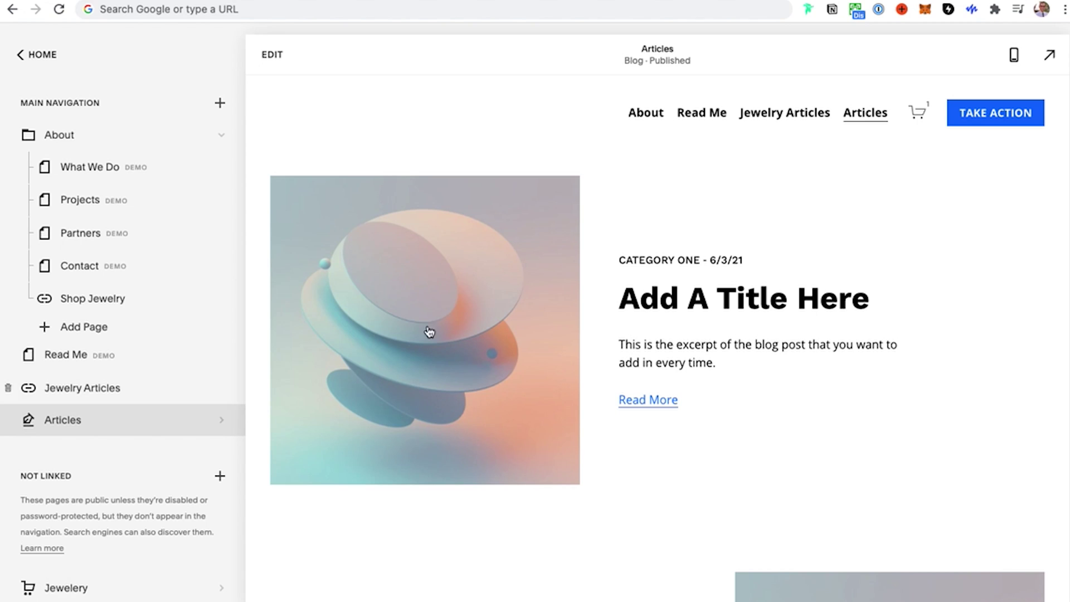
Add a blank top section to the Articles page with a centred 'Our Articles' heading.
click(276, 61)
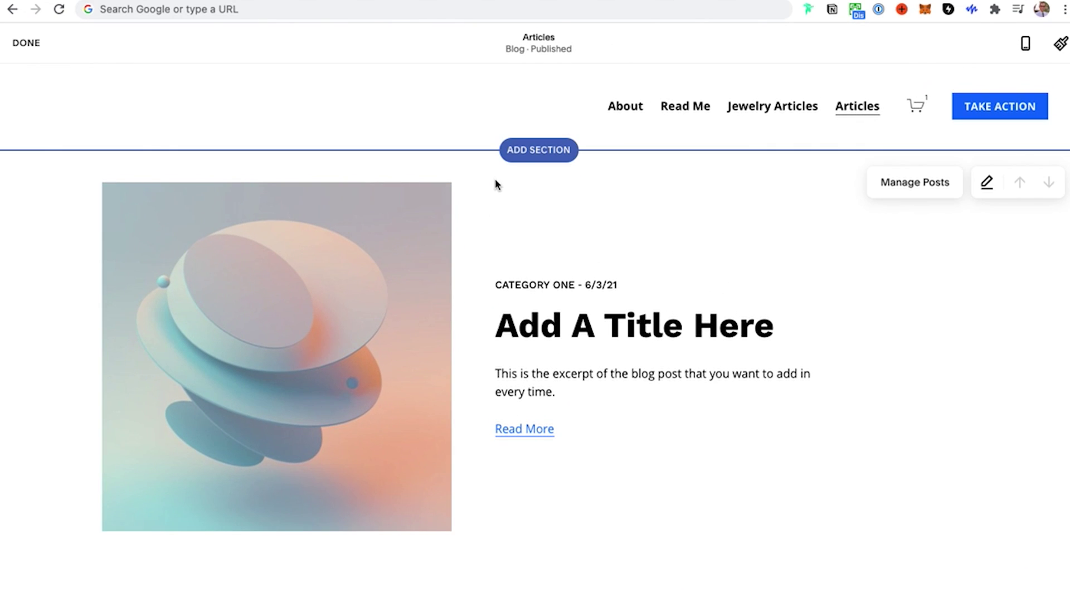
click(549, 150)
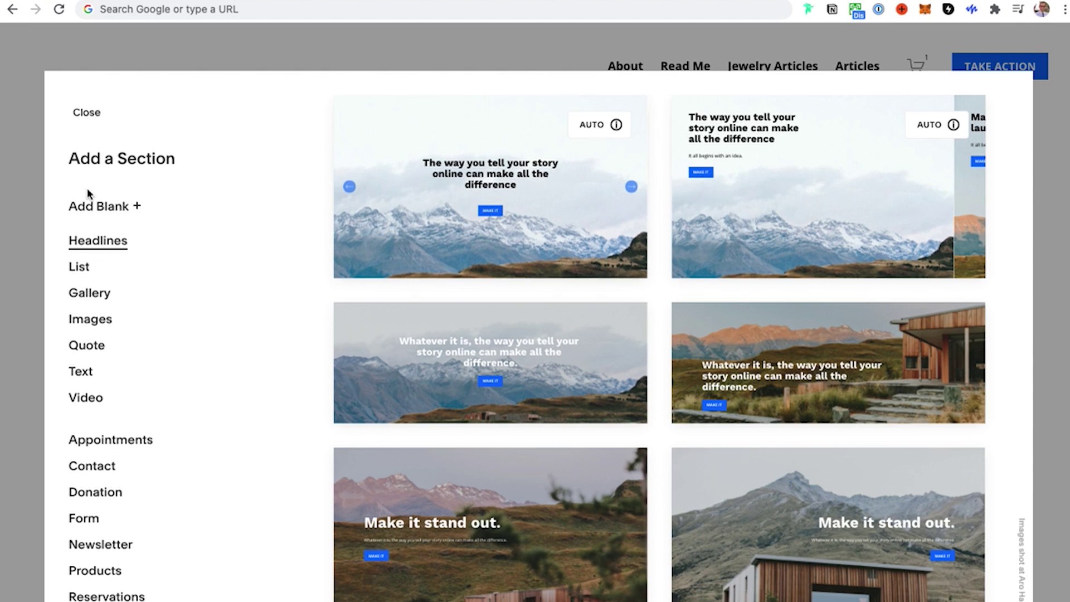
click(99, 215)
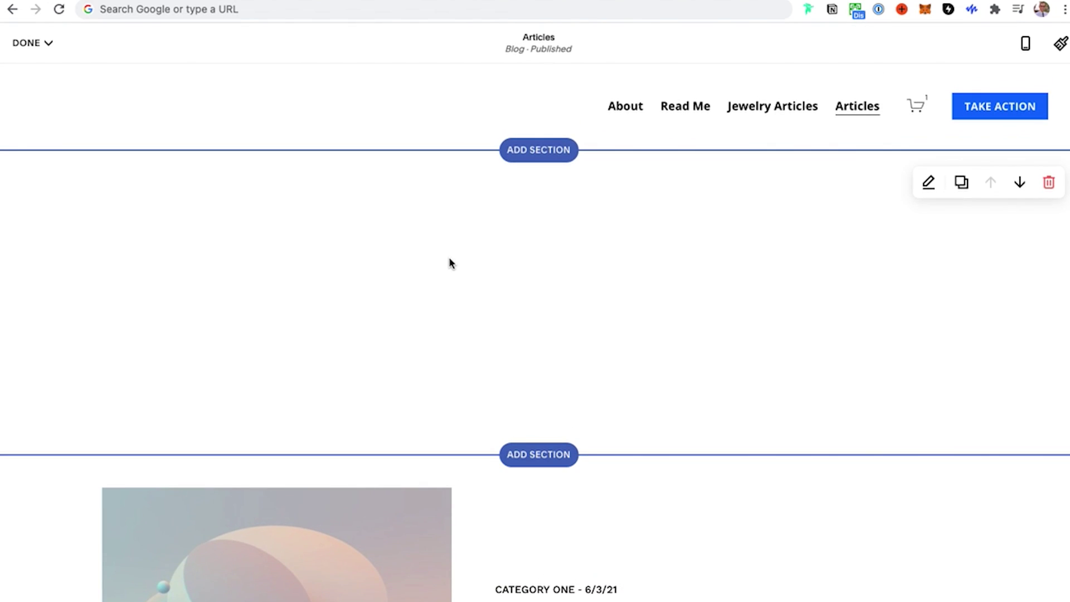
click(493, 308)
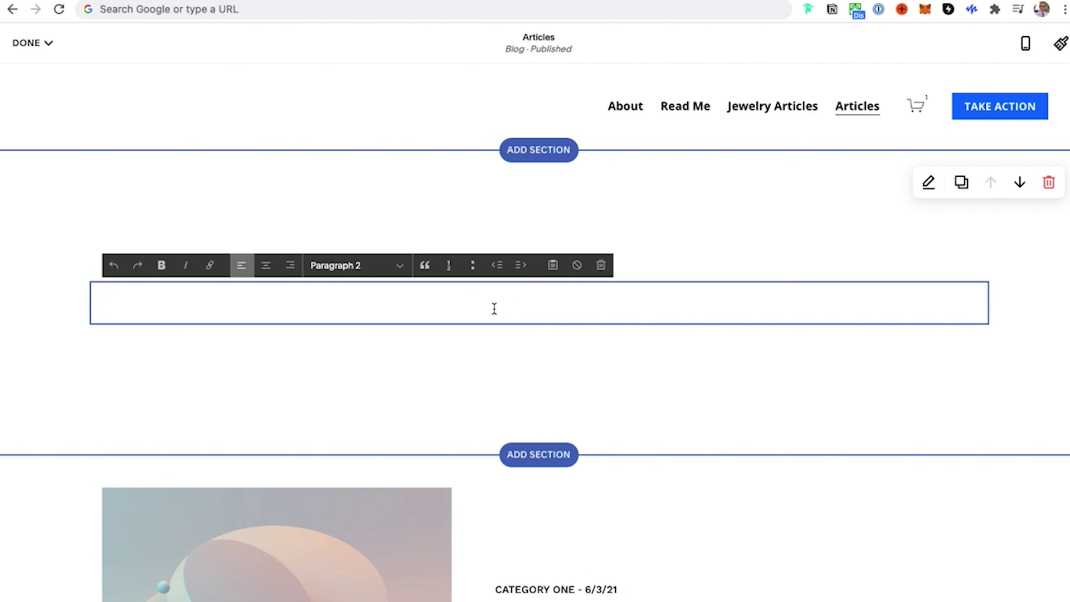
text(Our Articlee)
key(super+alt+2)
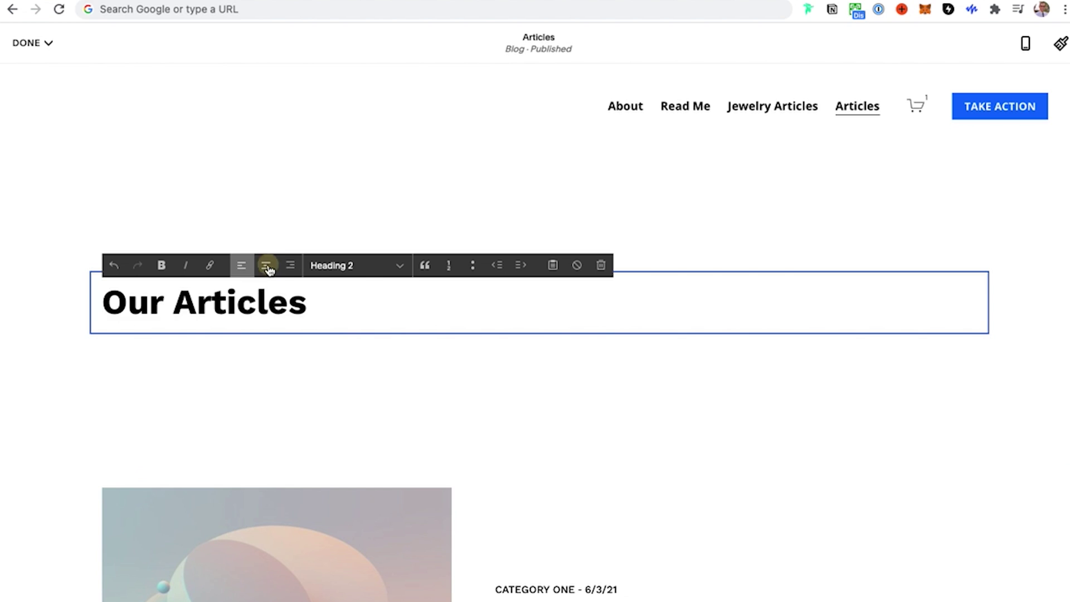
click(267, 266)
Apply the Bright 2 colour theme to the header section and save the Articles page.
click(928, 185)
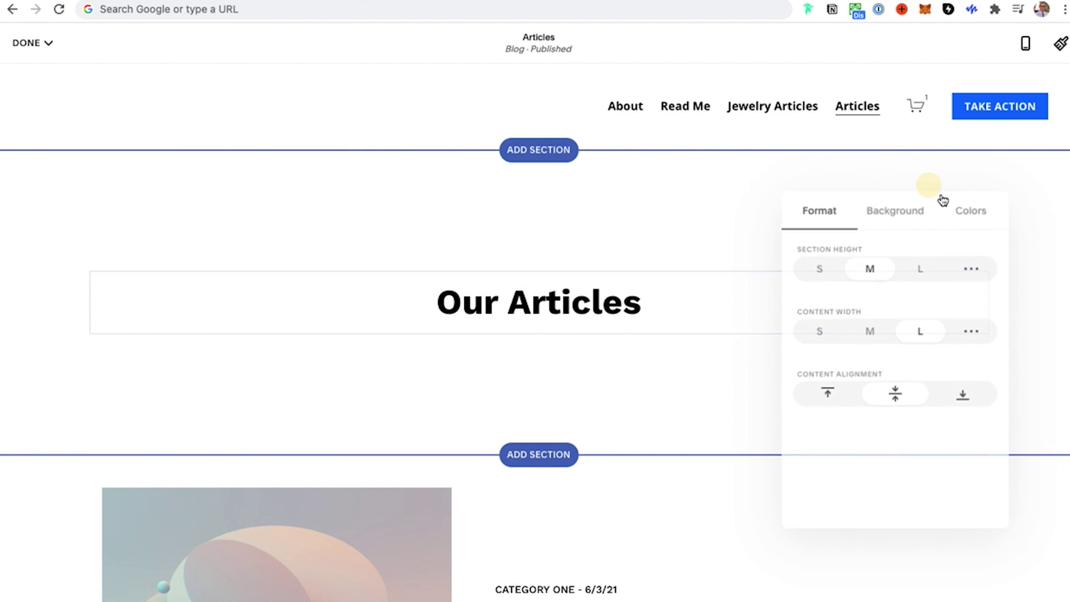
click(970, 211)
click(889, 499)
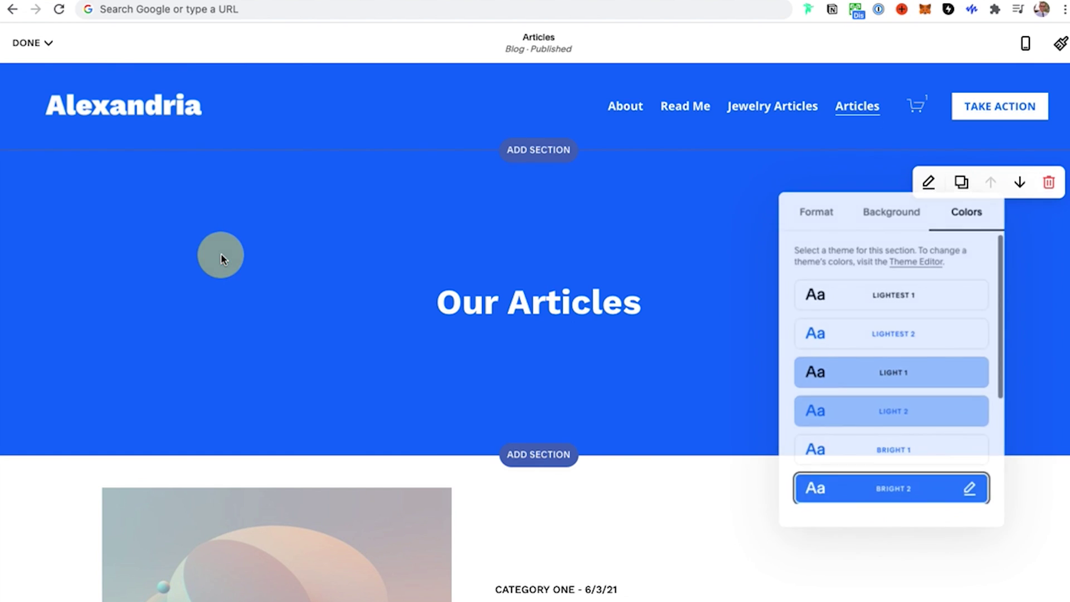
click(220, 258)
click(33, 43)
click(37, 69)
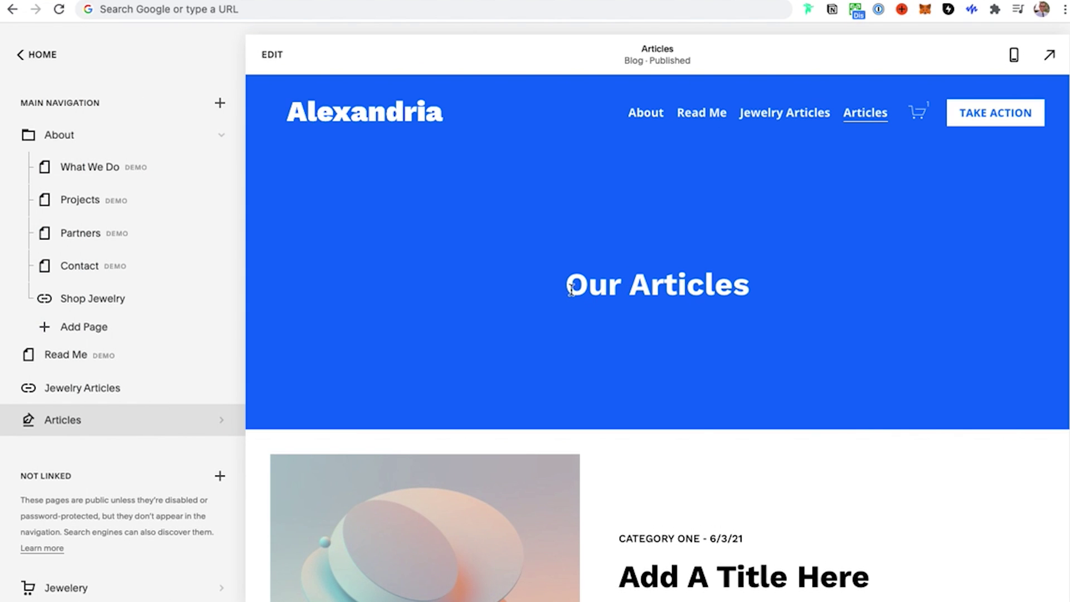
drag(571, 288, 862, 289)
Check the Articles post list under the Our Articles heading, then return to the Pages list.
scroll(754, 356, down, 5)
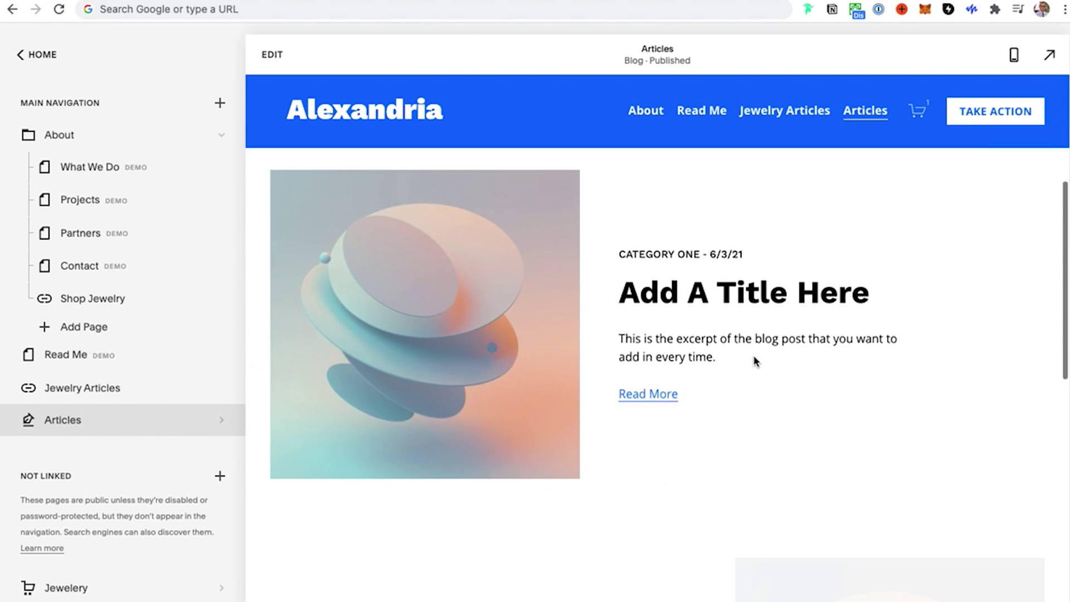
scroll(753, 355, down, 10)
scroll(365, 366, up, 2)
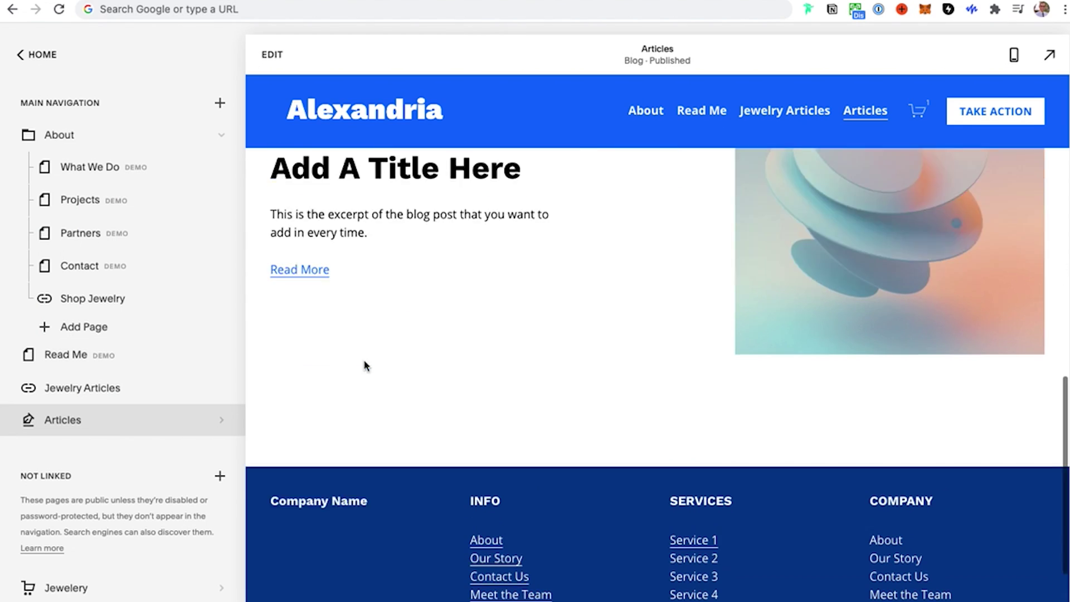
scroll(574, 283, up, 13)
click(61, 424)
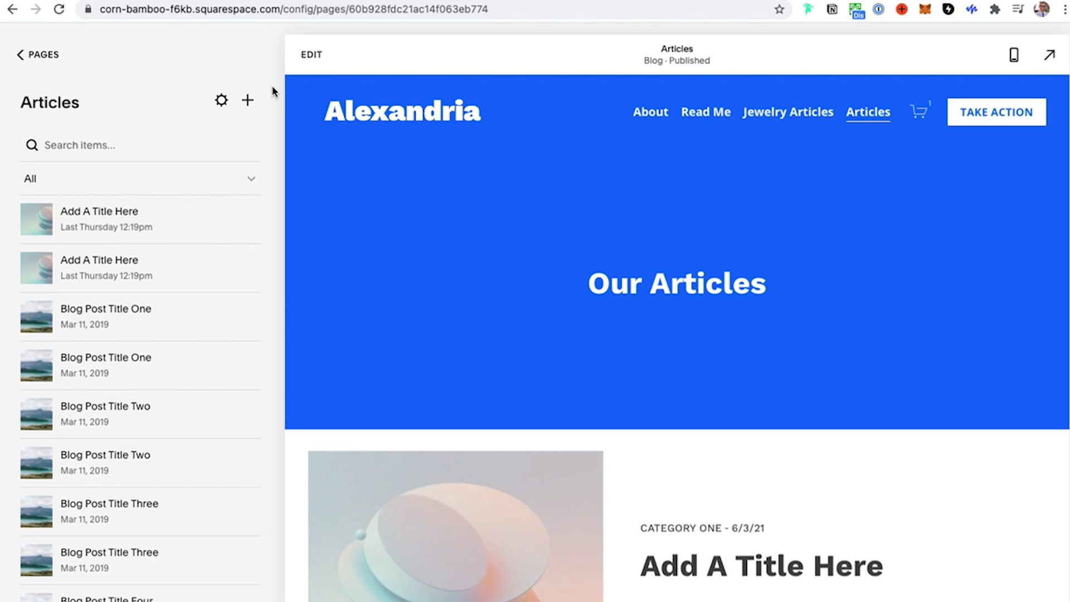
drag(576, 291, 770, 287)
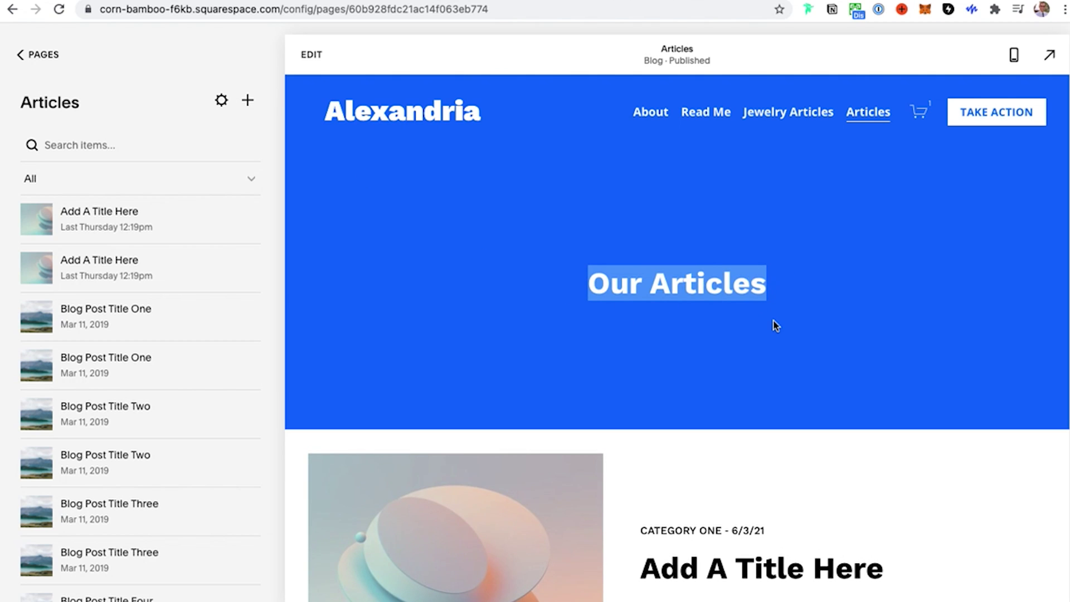
scroll(773, 320, down, 3)
scroll(773, 320, up, 3)
scroll(554, 311, down, 10)
scroll(73, 388, down, 2)
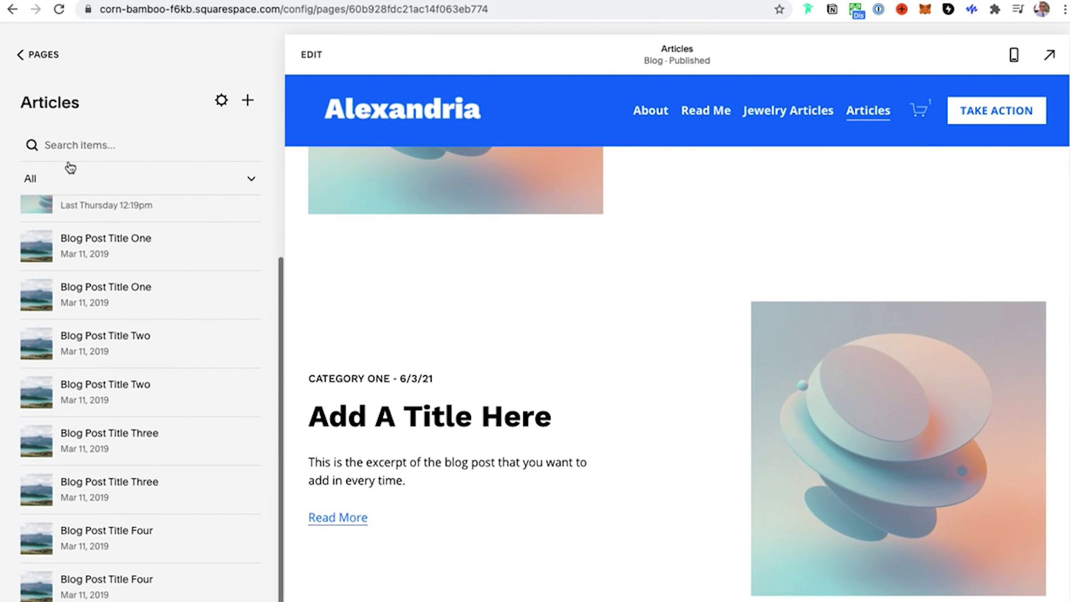
click(30, 56)
Open the Products page, view the Cups and Plates categories, and select 'All' in the Shop All heading.
scroll(139, 223, down, 4)
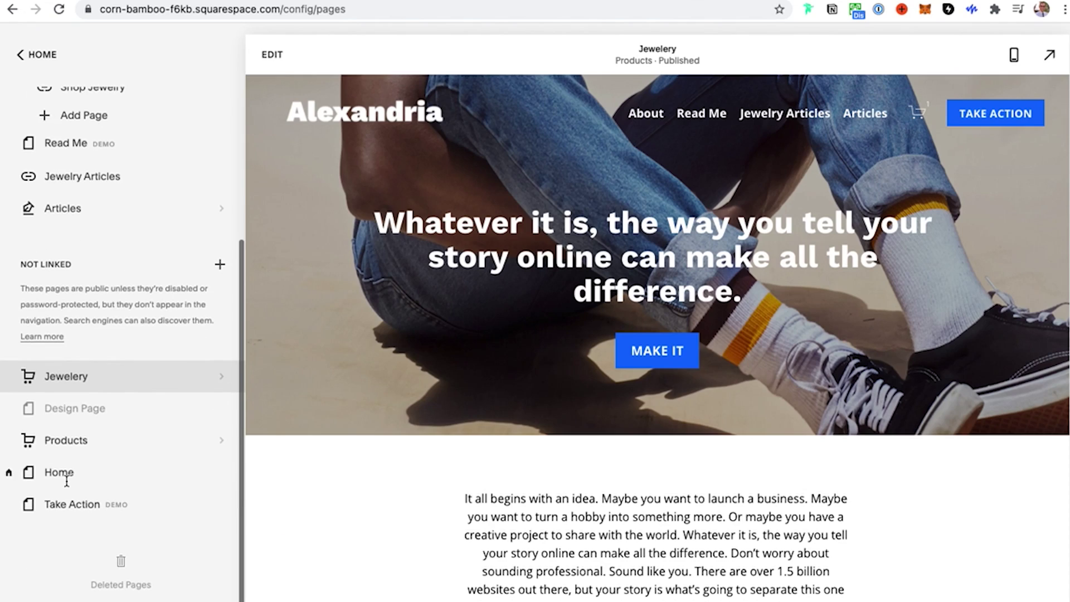
click(56, 440)
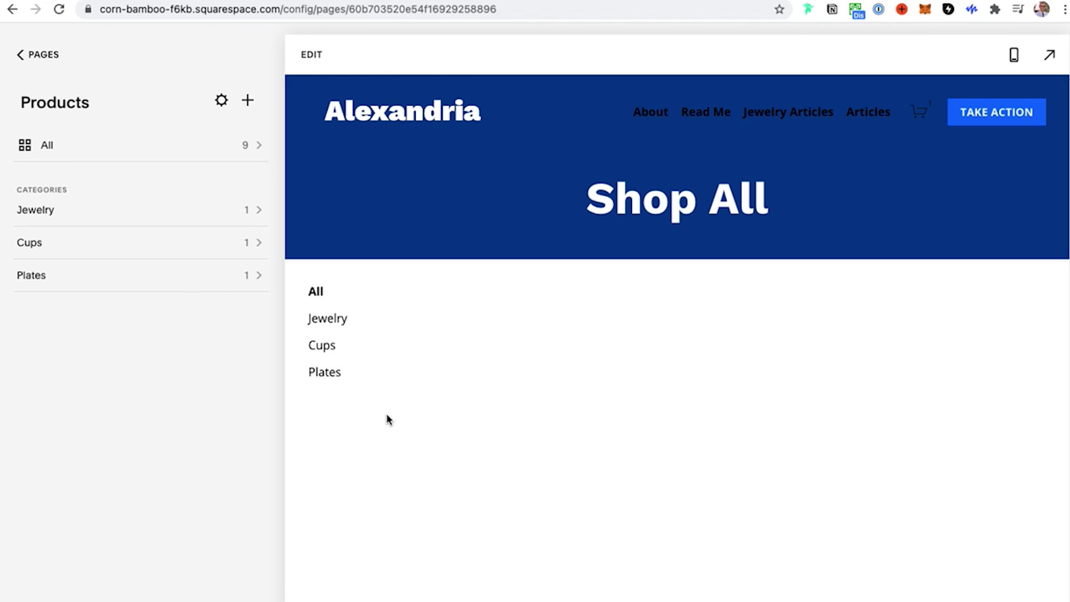
scroll(521, 325, down, 2)
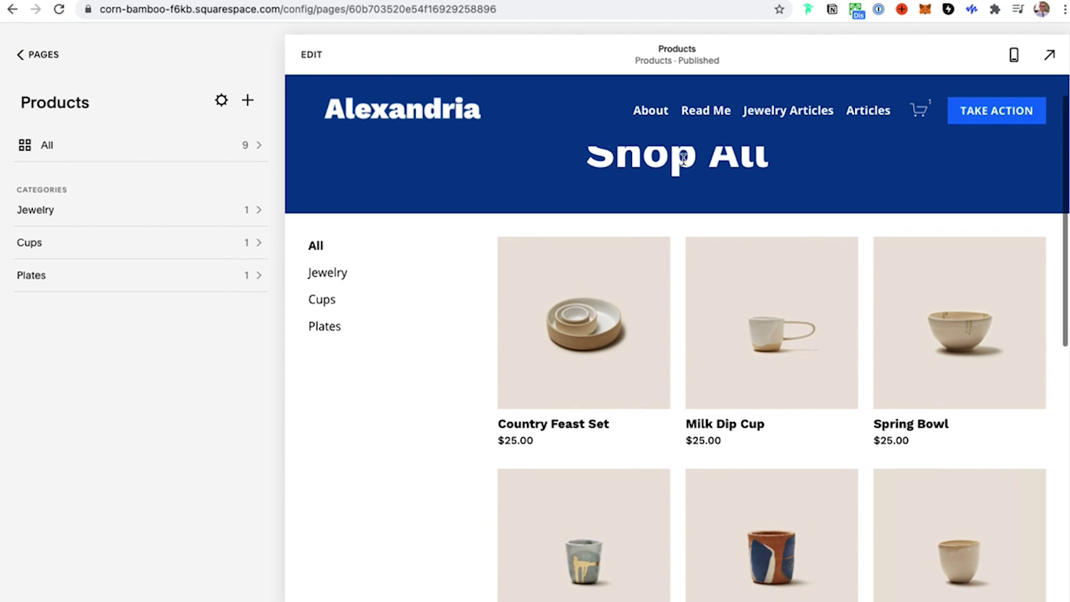
scroll(683, 160, up, 3)
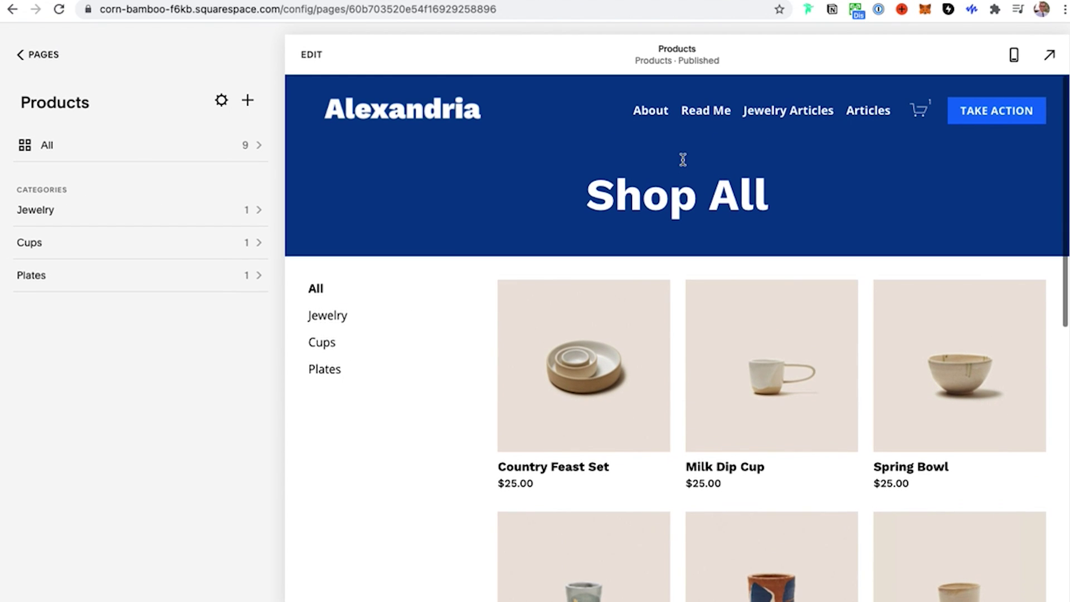
click(315, 345)
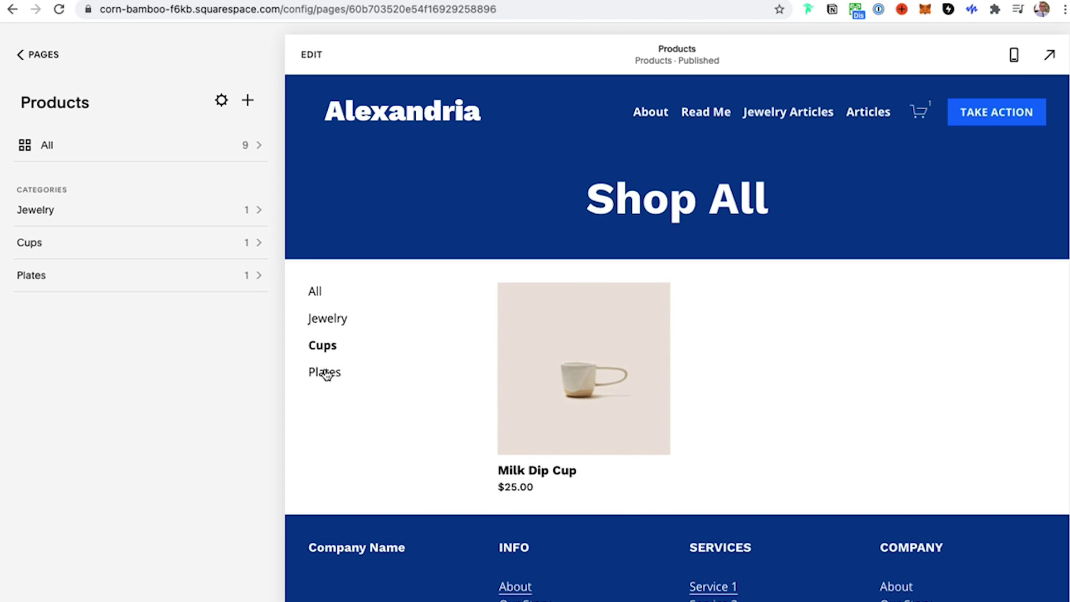
click(325, 373)
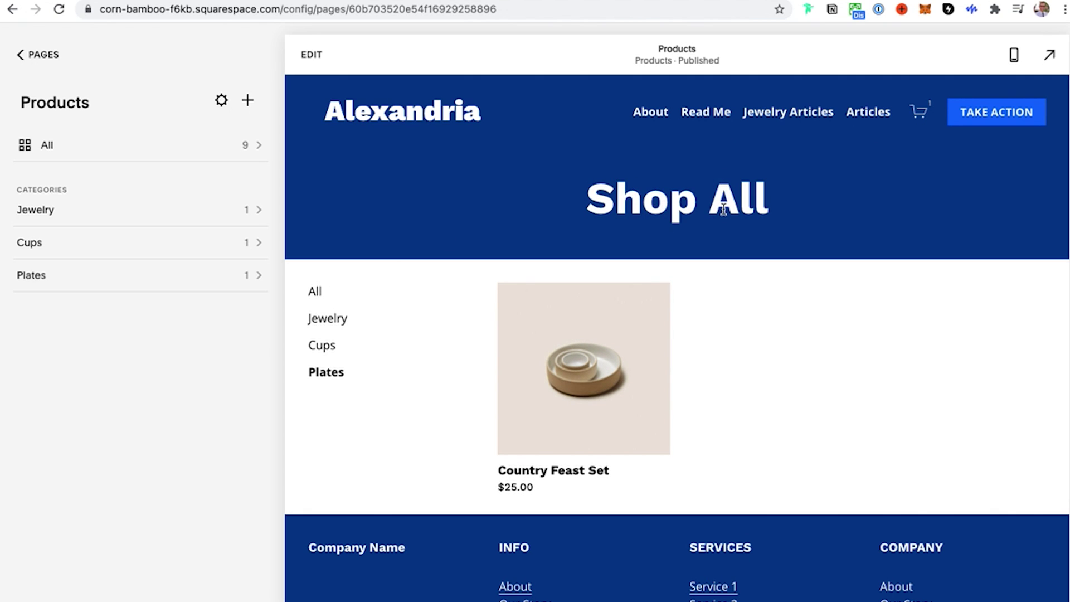
drag(784, 208, 617, 220)
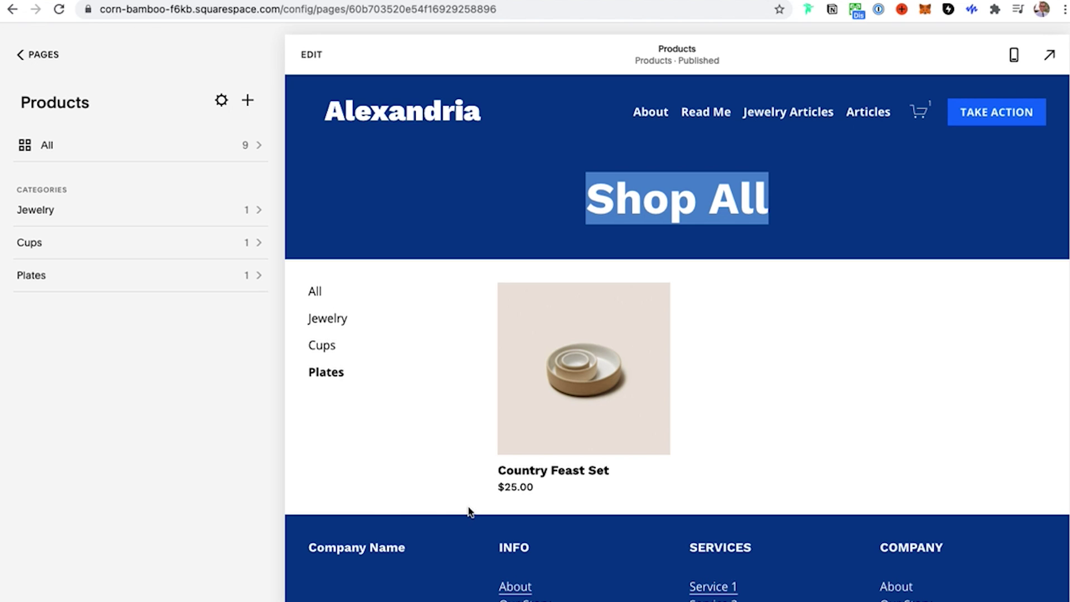
click(312, 54)
double_click(621, 226)
Delete 'All' so the heading reads 'Shop', and save.
key(BackSpace)
key(BackSpace)
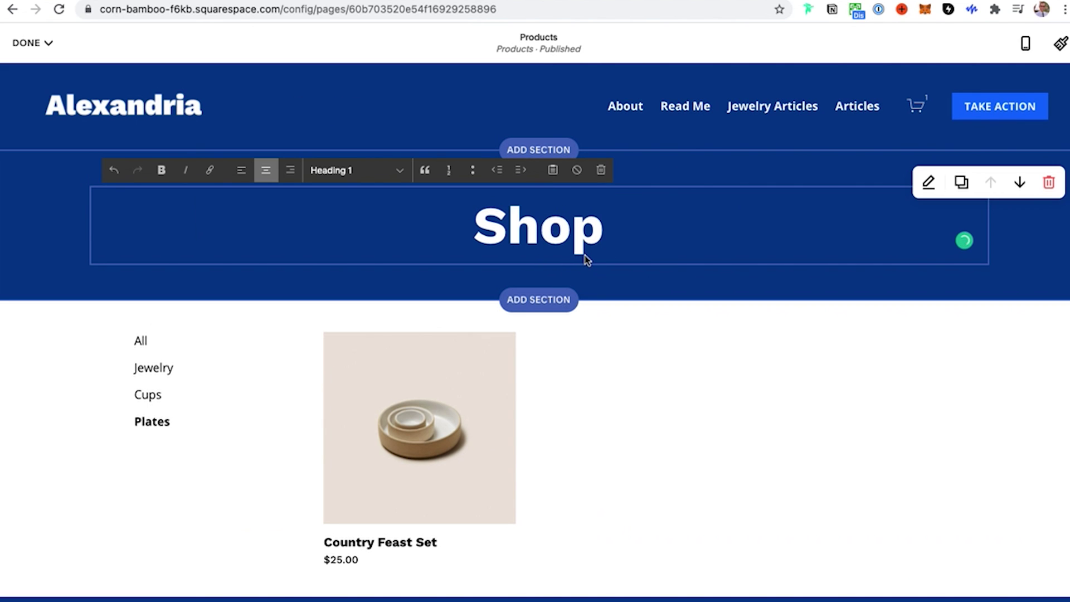
click(30, 43)
click(33, 70)
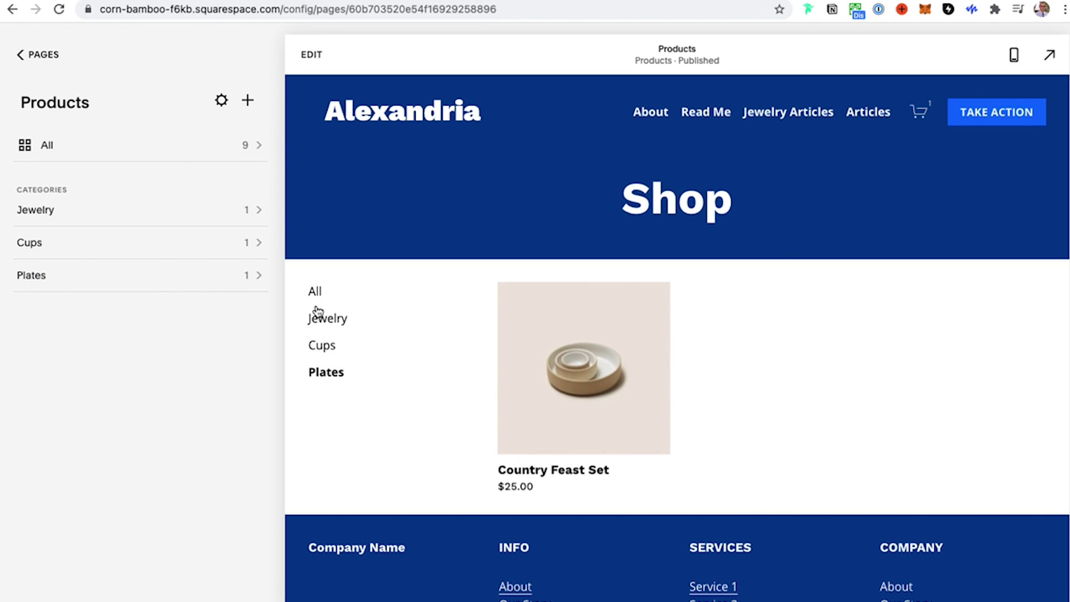
On the Jewelry category, add a blank section with a text block below the products.
click(313, 291)
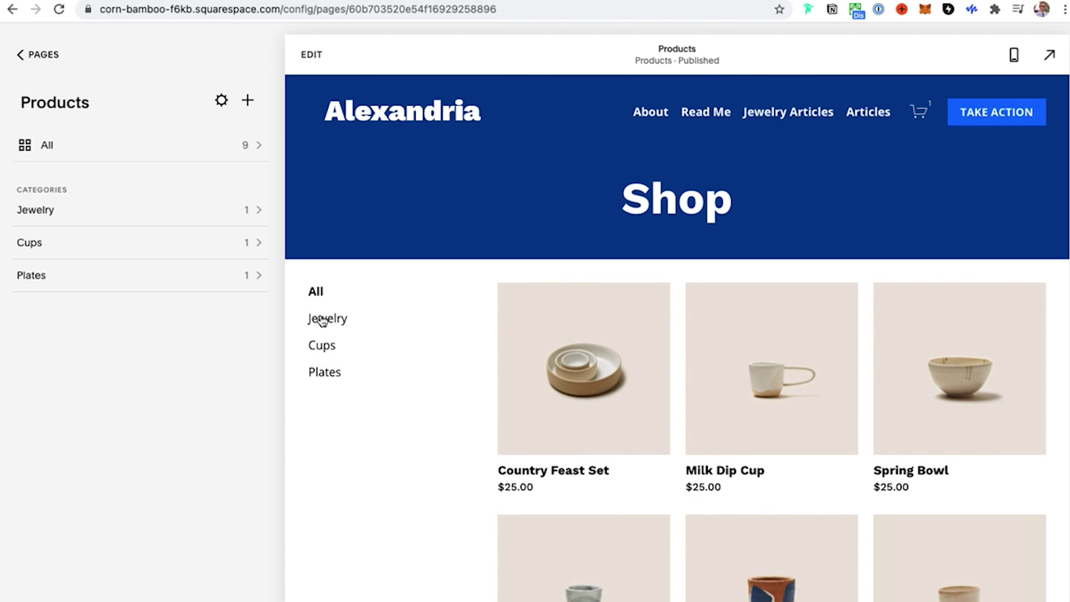
click(324, 319)
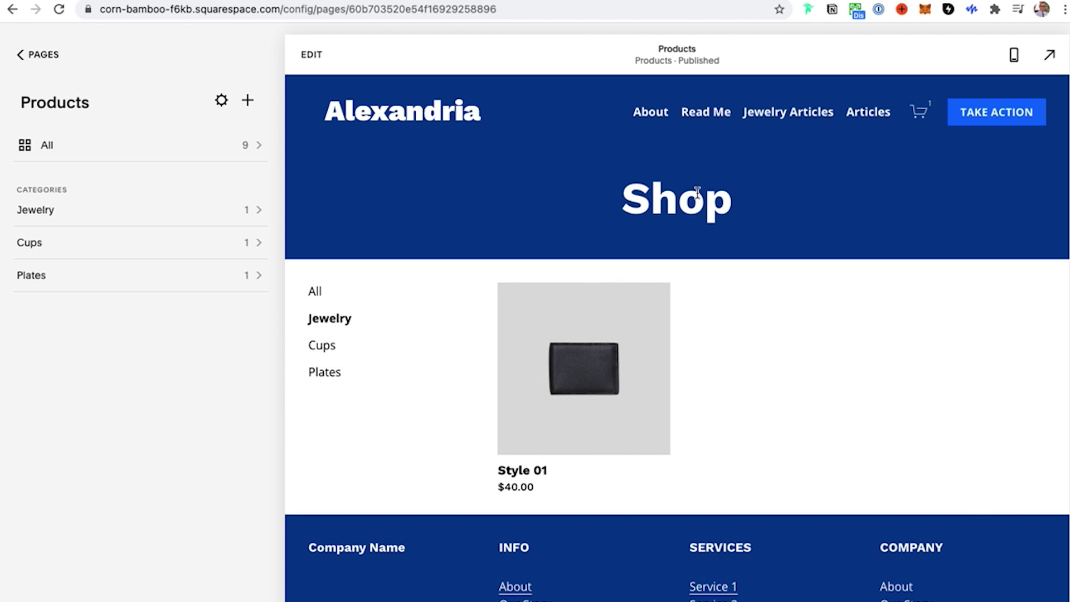
click(695, 191)
scroll(500, 377, down, 4)
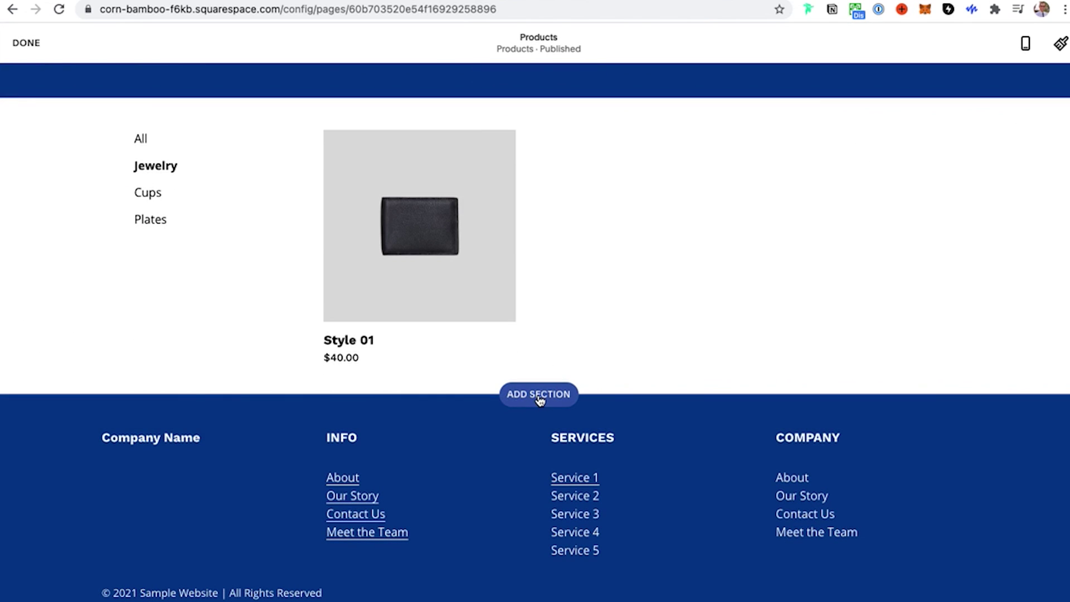
click(539, 392)
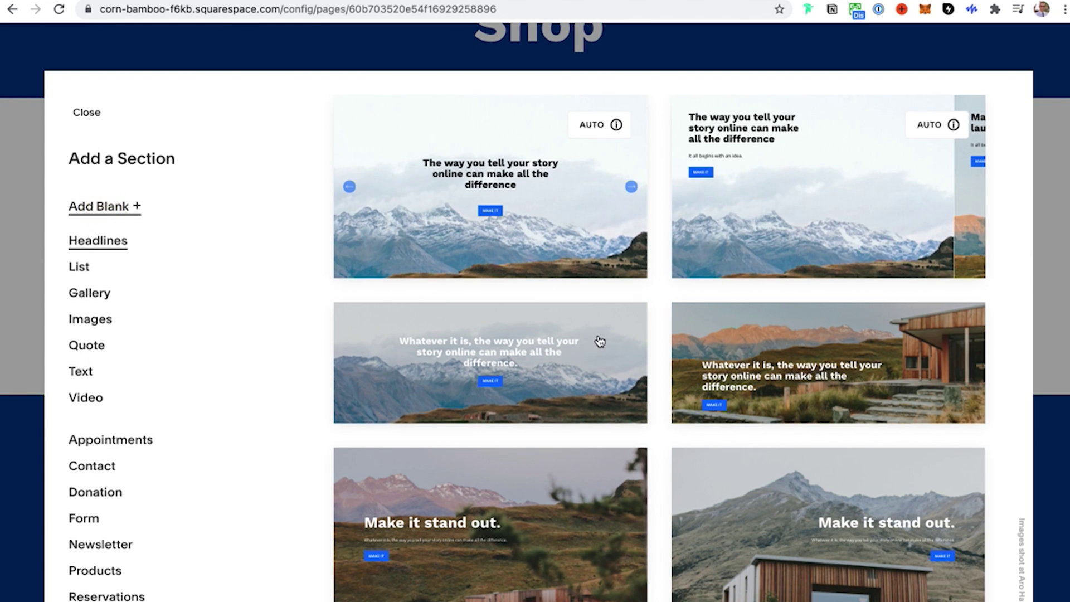
click(597, 339)
click(435, 310)
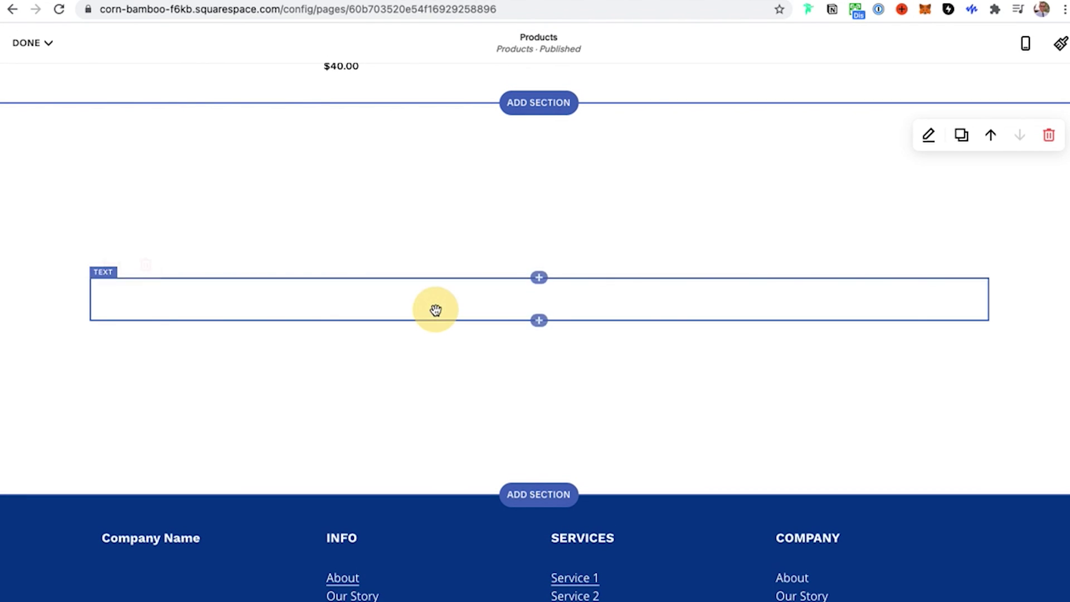
Make the text a centred Heading 2 reading 'FAQ', replacing 'Testimonials', and save.
text(Testimonials)
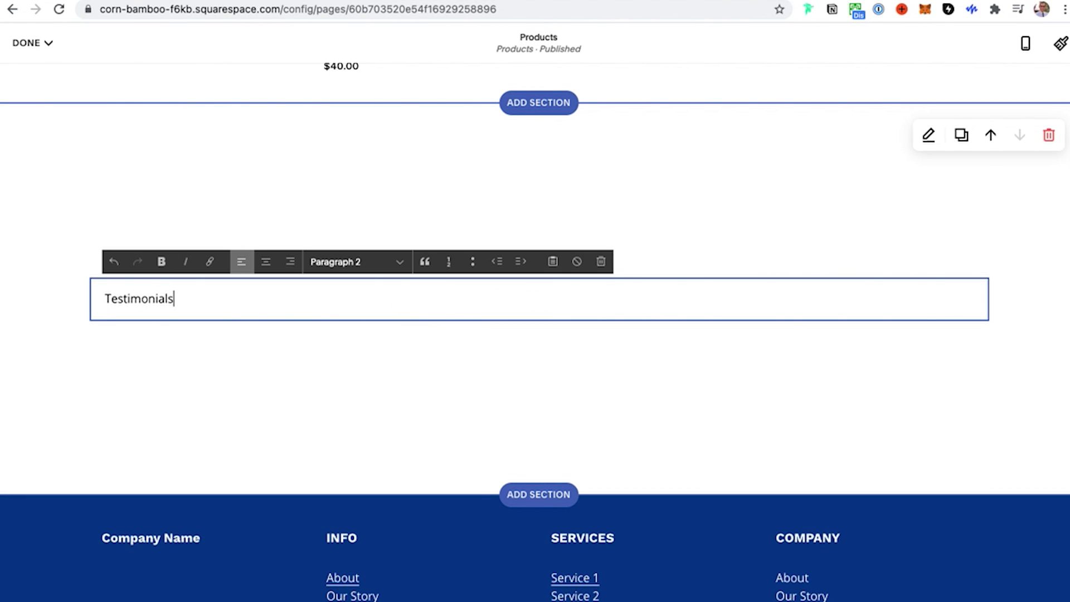
key(super+alt+2)
click(266, 262)
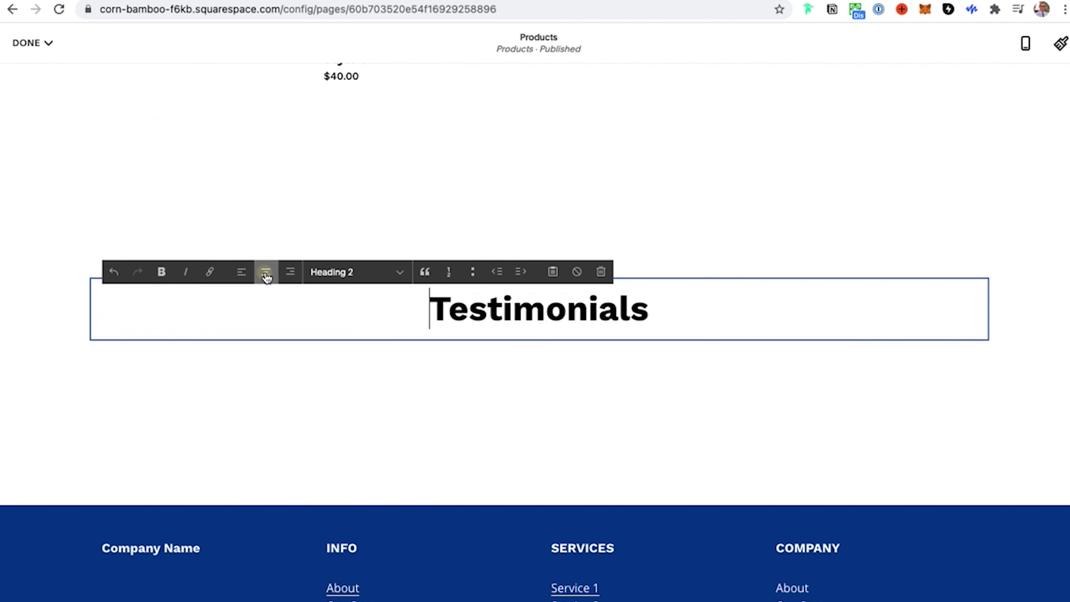
double_click(681, 306)
key(BackSpace)
text(FAQ)
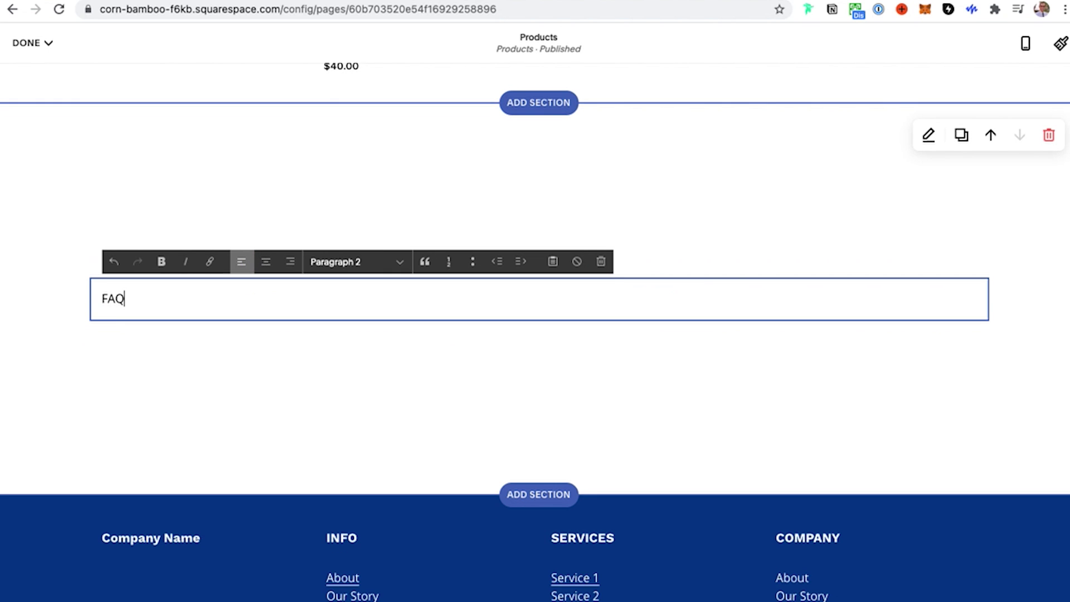
key(super+alt+2)
click(266, 271)
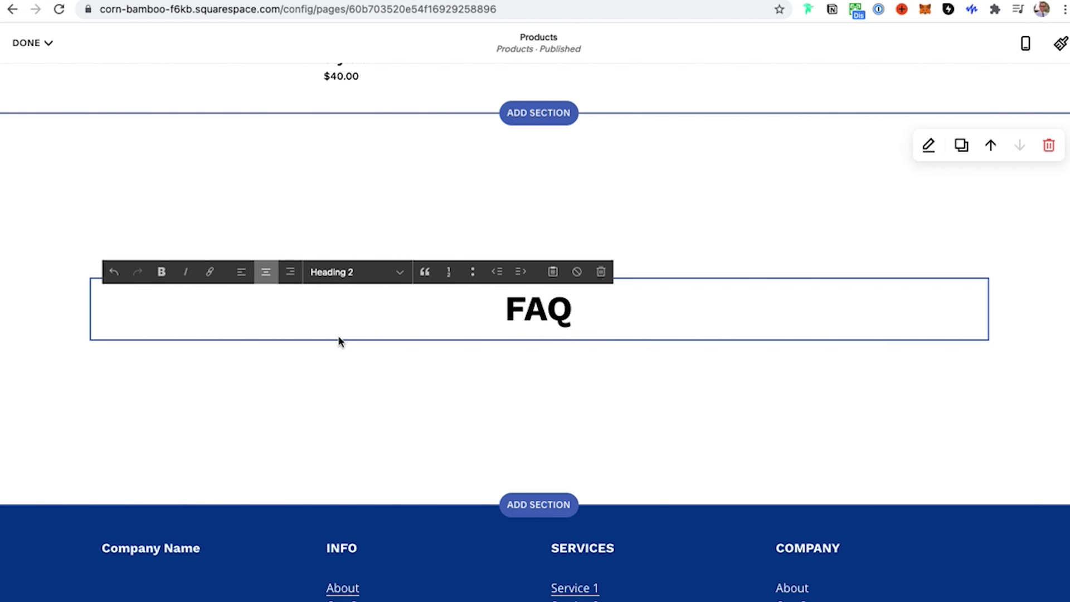
click(39, 43)
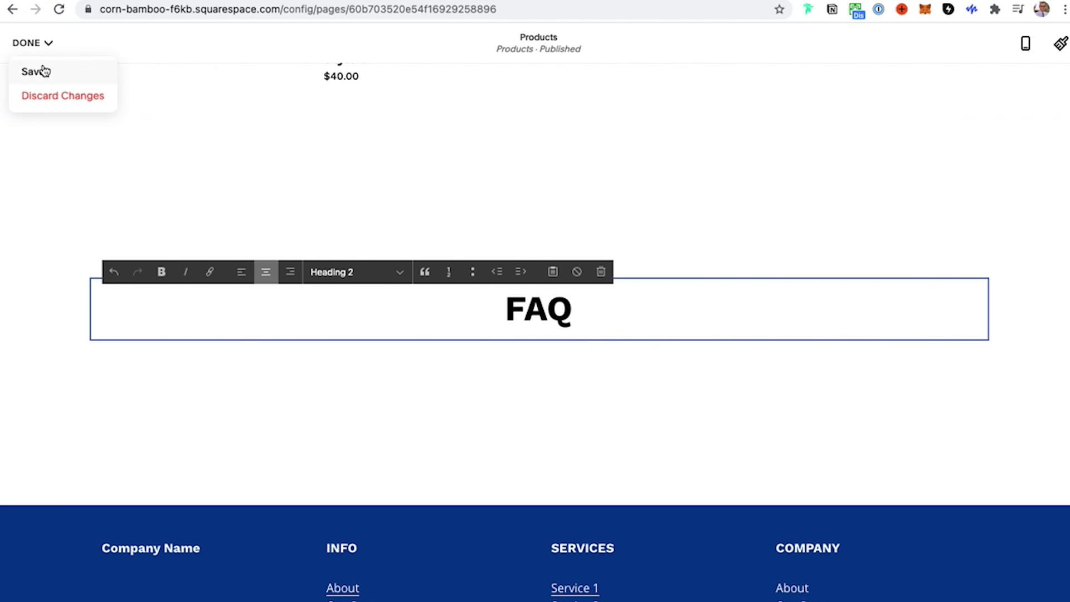
click(39, 69)
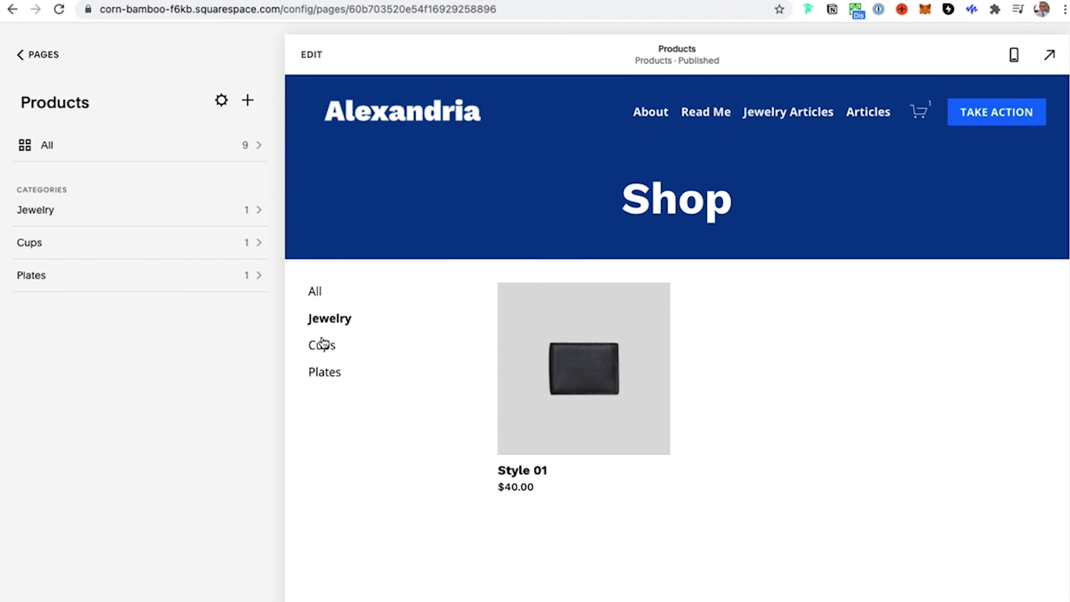
Switch to the Cups category and scroll to check the Shop header and FAQ section.
click(323, 343)
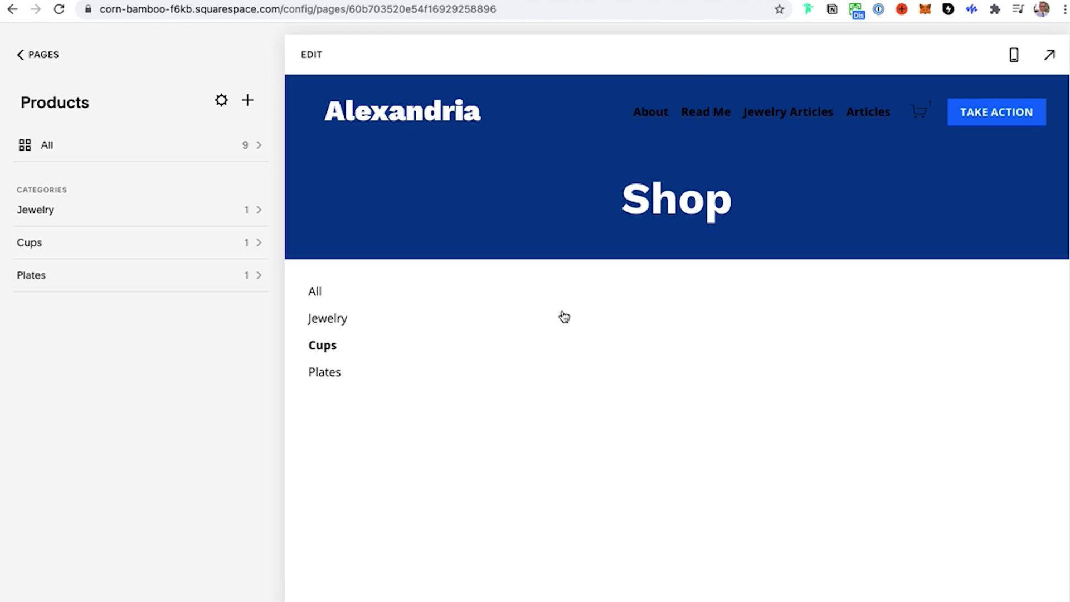
scroll(730, 395, down, 5)
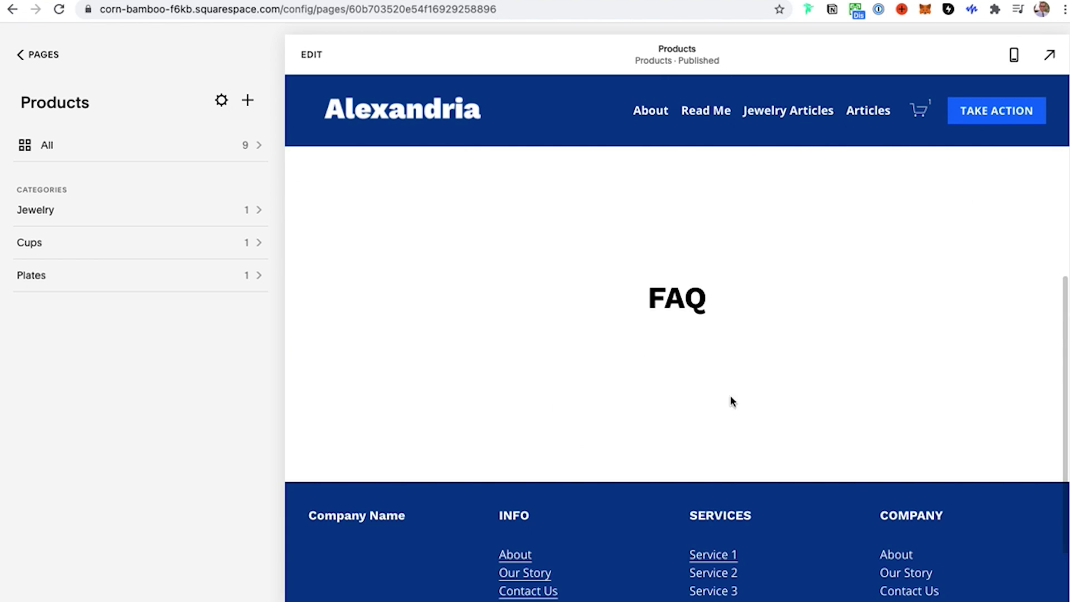
scroll(674, 460, up, 5)
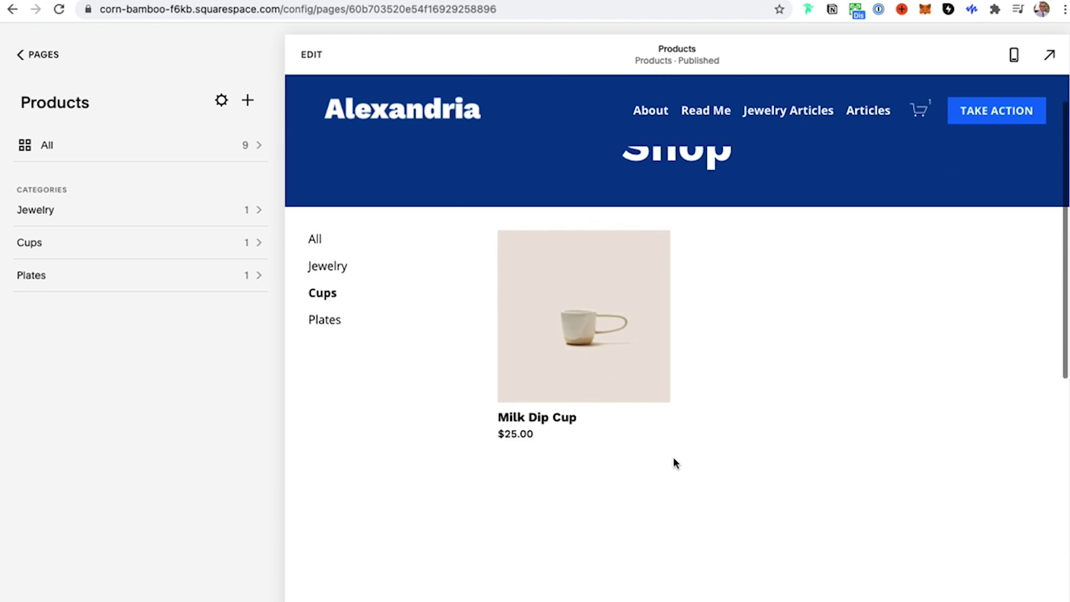